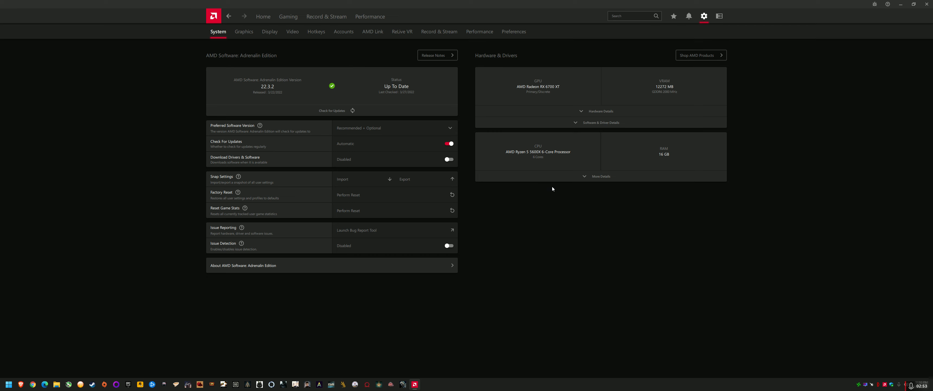
Switch to MSI Afterburner, review the general settings in its properties, and cancel them without changes
left_click(876, 381)
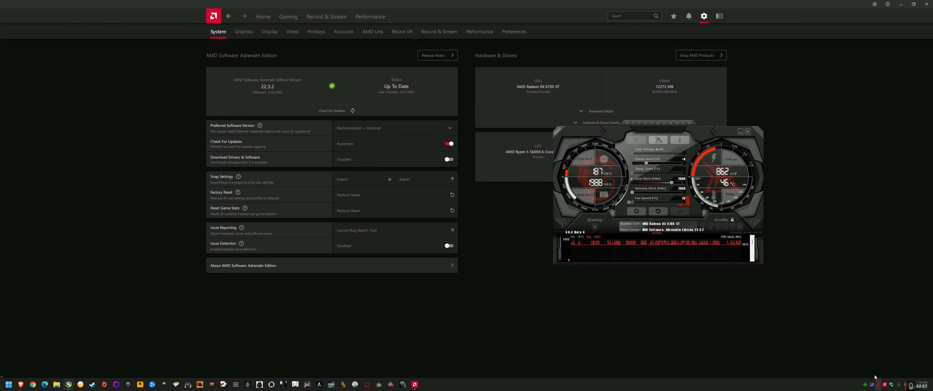
left_click(639, 214)
left_click_drag(604, 130, 502, 90)
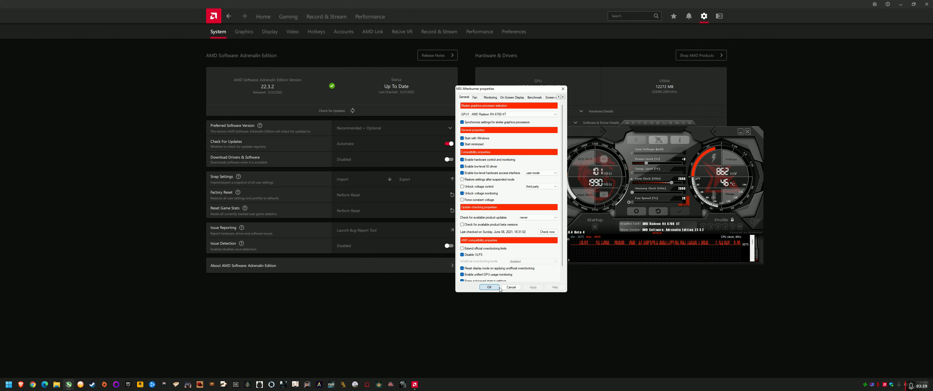
left_click(510, 287)
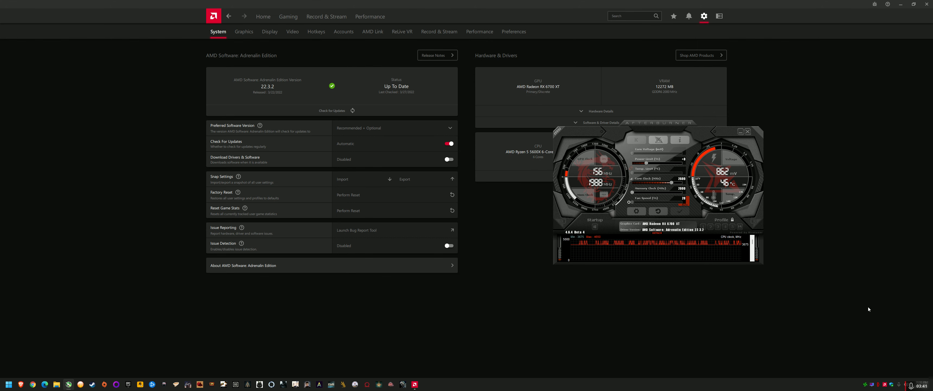
Switch to AMD Software maximized, show the performance tuning options, and enable fan tuning with its advanced control
left_click(885, 384)
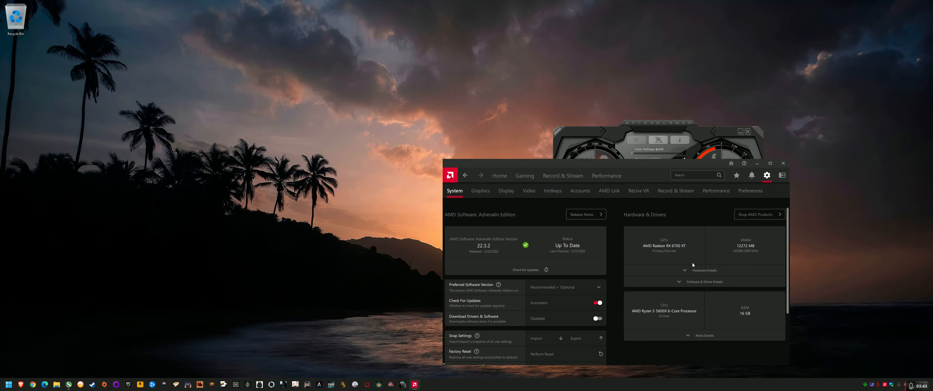
left_click(770, 163)
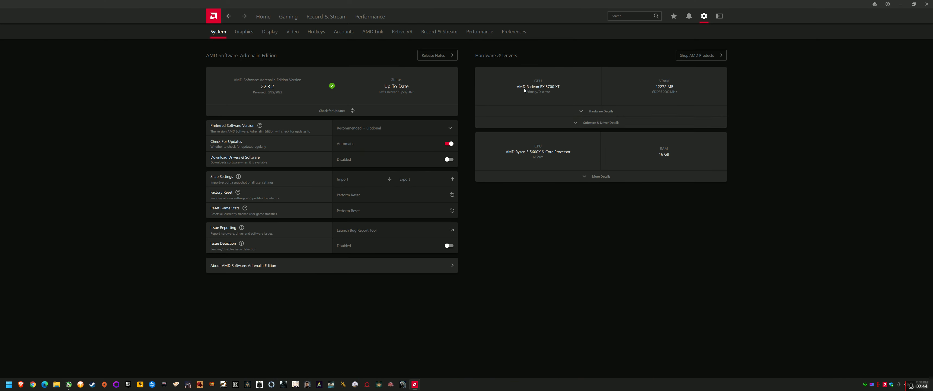
left_click(370, 17)
left_click(242, 32)
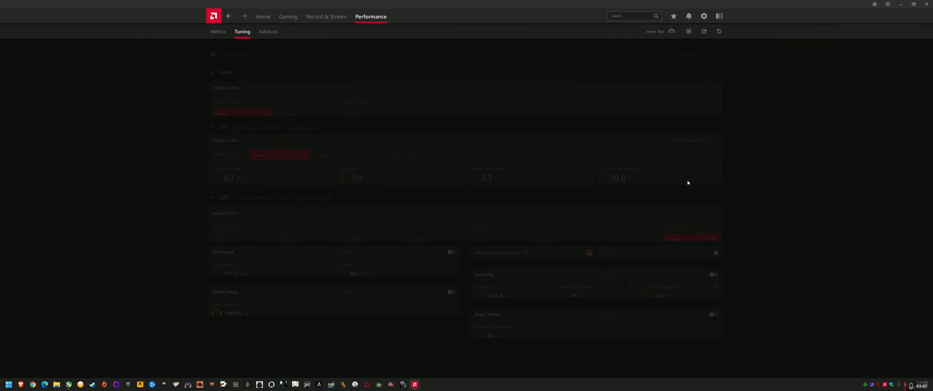
scroll(747, 211, "down", 1)
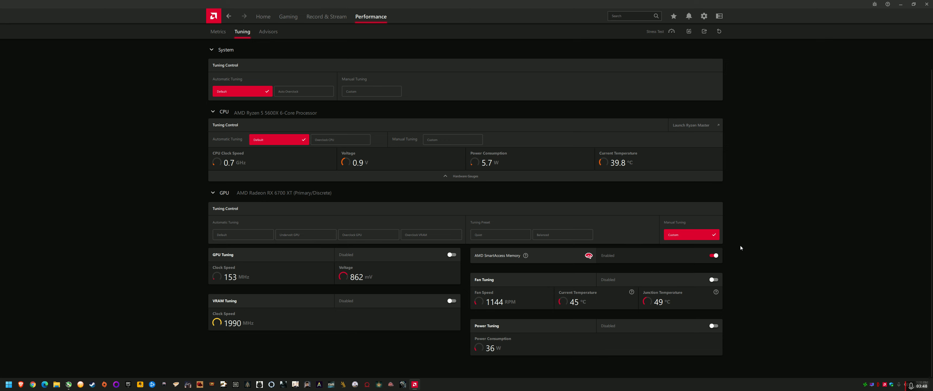
scroll(776, 268, "down", 1)
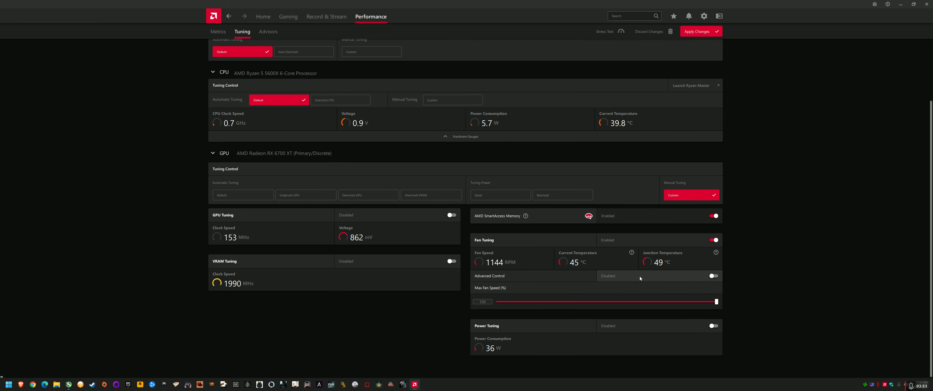
left_click(714, 276)
scroll(688, 270, "down", 3)
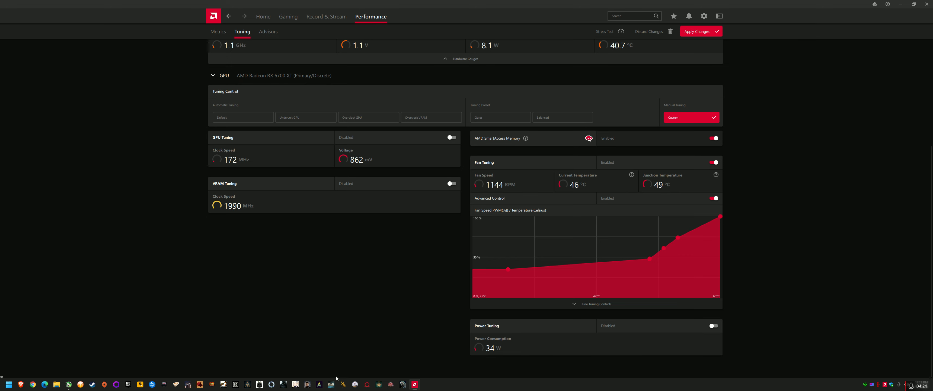
Switch to MSI Afterburner and review the hardware monitoring properties for the CPU usage and CPU2 usage graphs
left_click(68, 384)
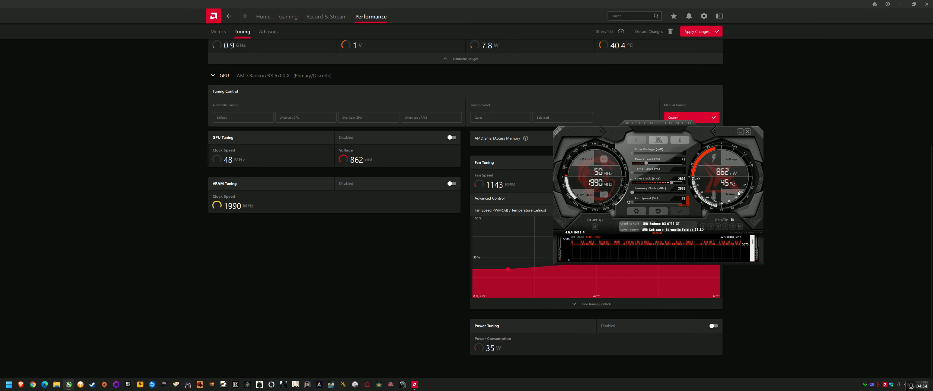
left_click(636, 210)
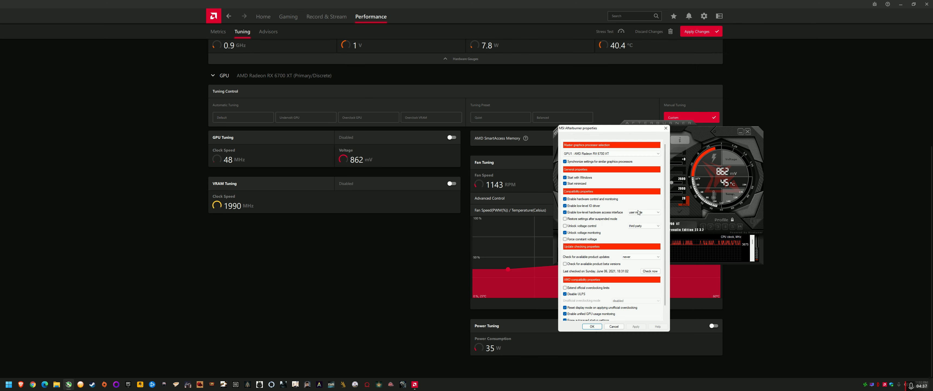
left_click(594, 136)
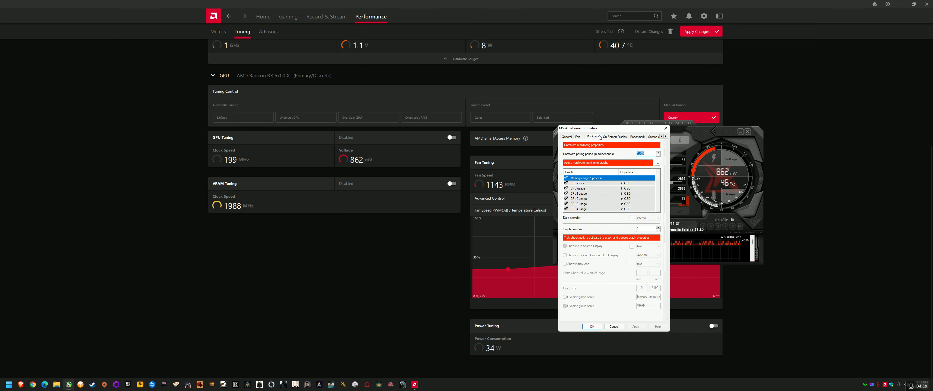
left_click(636, 188)
left_click(636, 199)
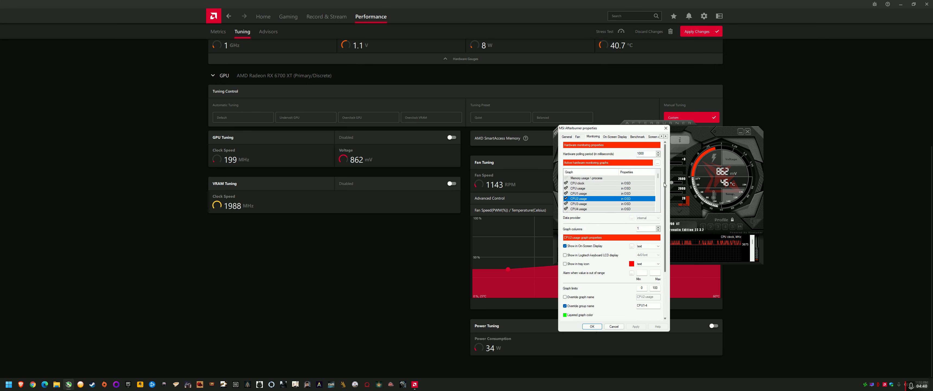
mouse_move(658, 176)
left_mouse_down()
mouse_move(659, 208)
mouse_move(662, 176)
left_mouse_up()
left_click(592, 326)
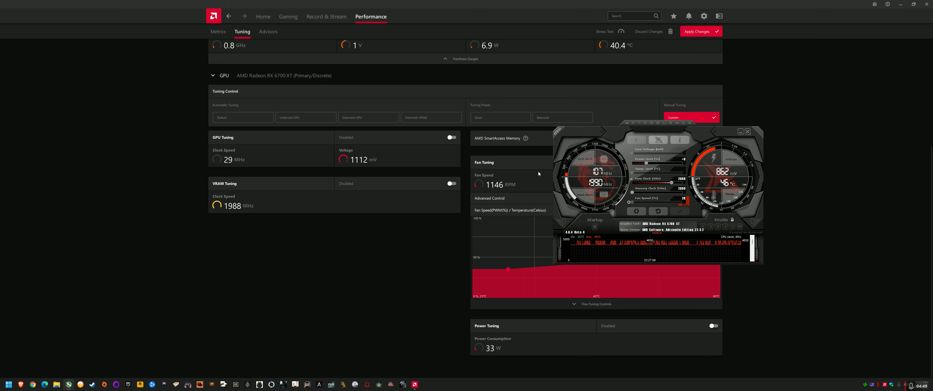
left_click(740, 131)
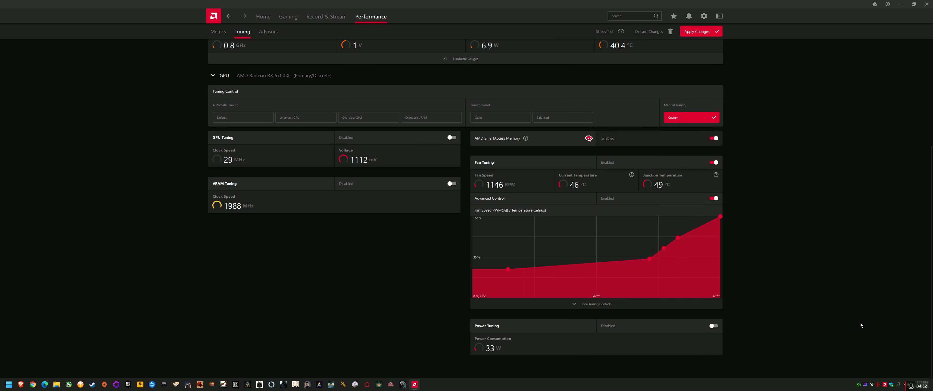
Bring MSI Afterburner back, check its general and compatibility properties, and minimize it
left_click(872, 384)
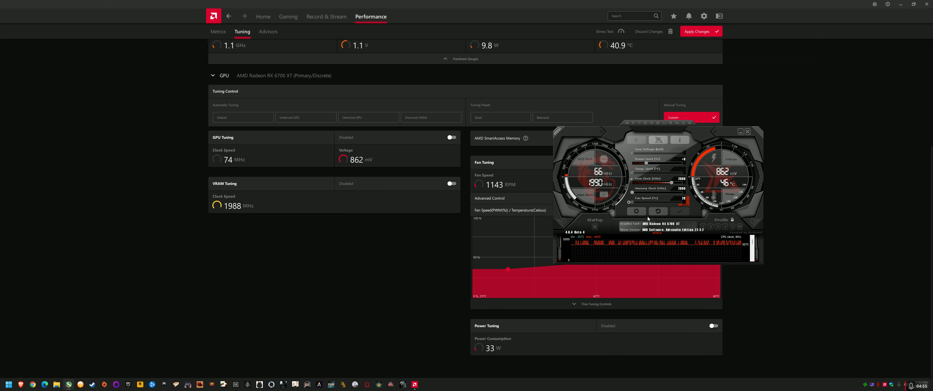
left_click(636, 211)
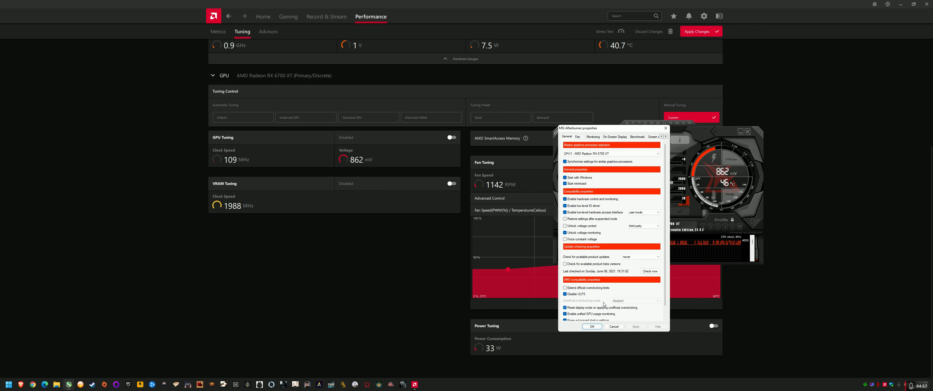
left_click(593, 326)
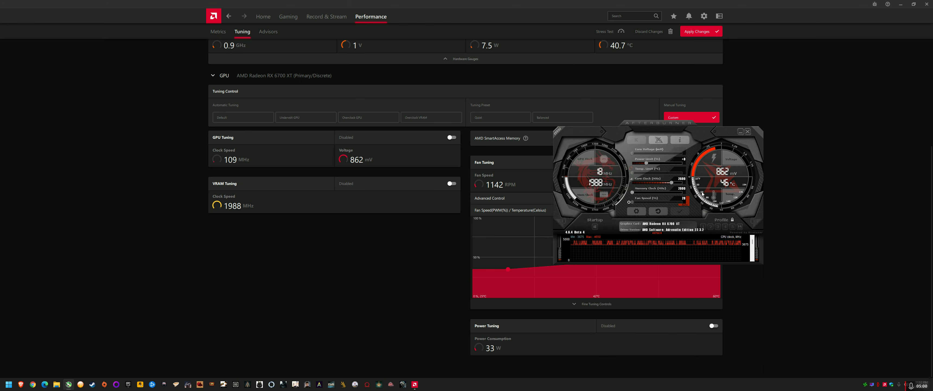
left_click(741, 131)
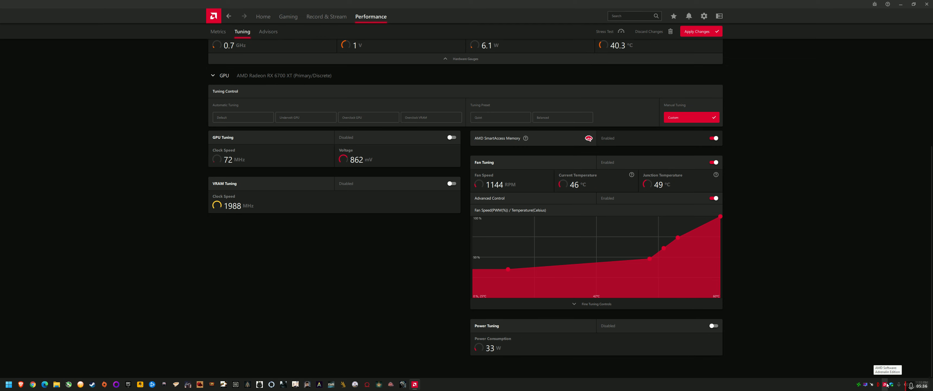
Check the system settings page in AMD Software and return to the performance tuning options
scroll(785, 207, "up", 4)
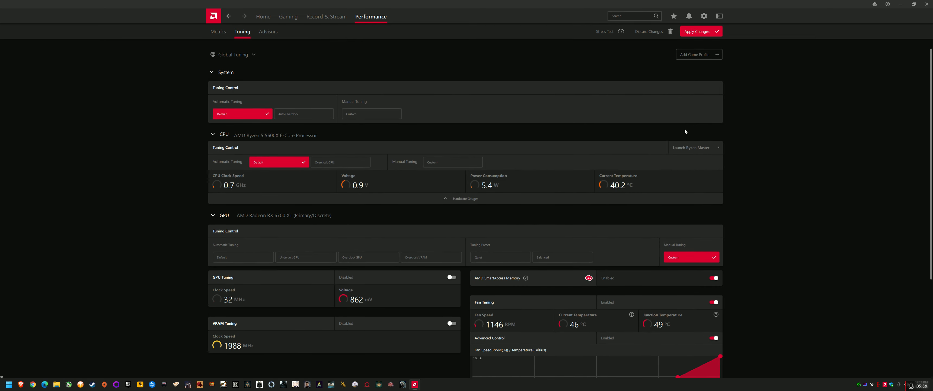
left_click(704, 16)
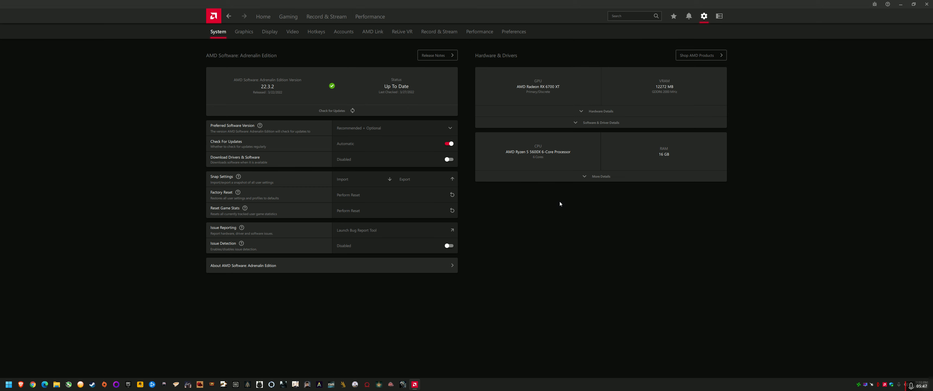
left_click(366, 17)
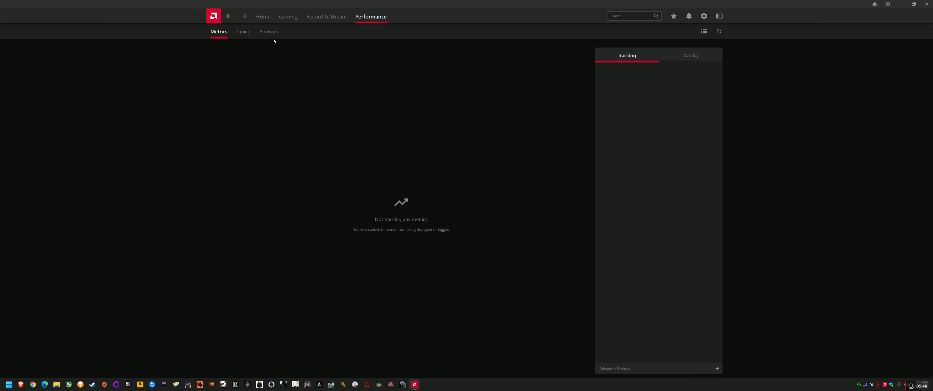
left_click(248, 35)
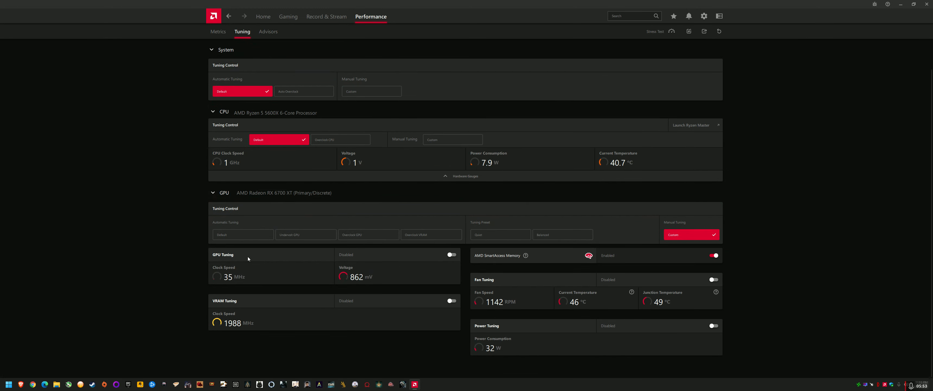
Enable GPU tuning and fan tuning, with advanced fan control and its fine-tuning controls shown
left_click(451, 255)
scroll(390, 271, "down", 2)
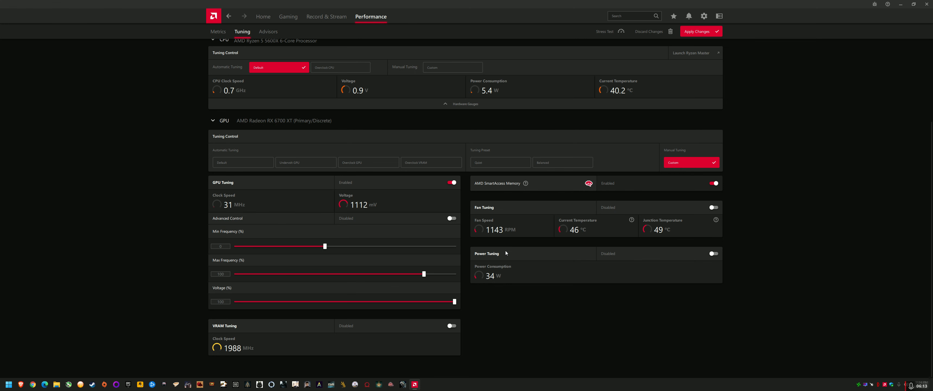
left_click(713, 208)
left_click(713, 243)
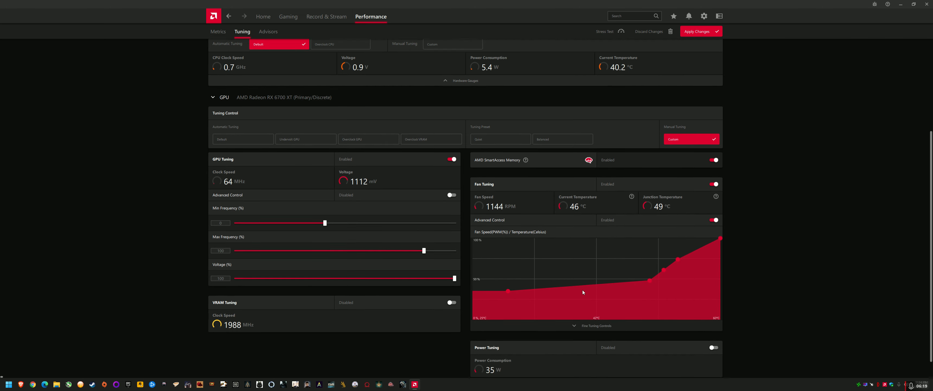
scroll(582, 290, "down", 1)
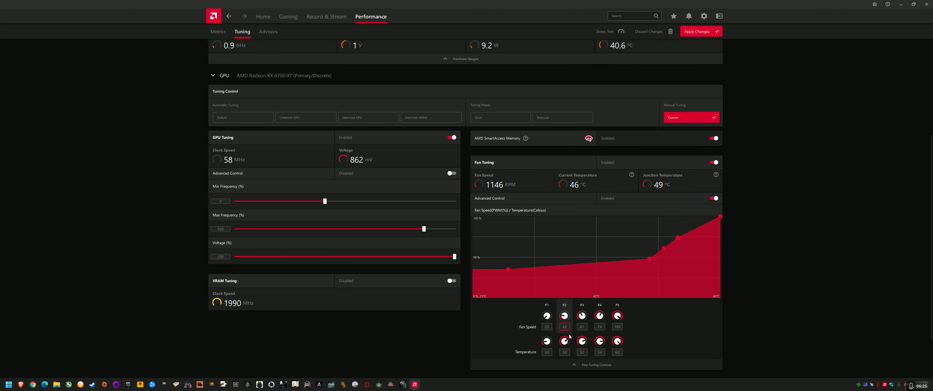
Set fan curve point P4 to a fan speed of 70% and a temperature of 55 °C
left_click(600, 326)
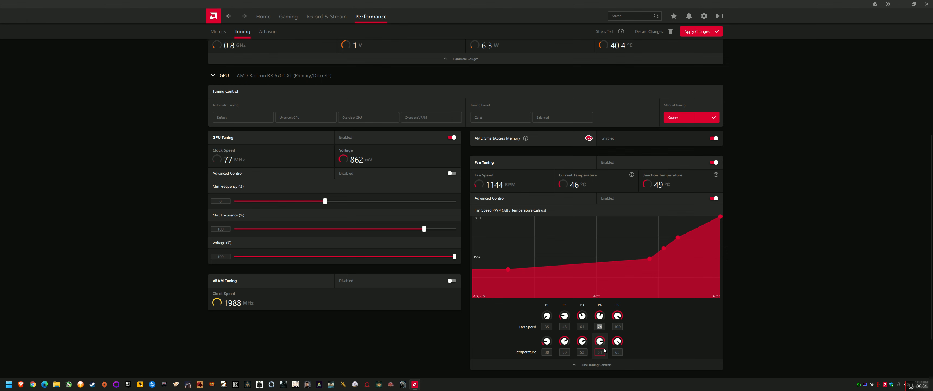
type("7")
left_click(601, 352)
type("60")
left_click(603, 327)
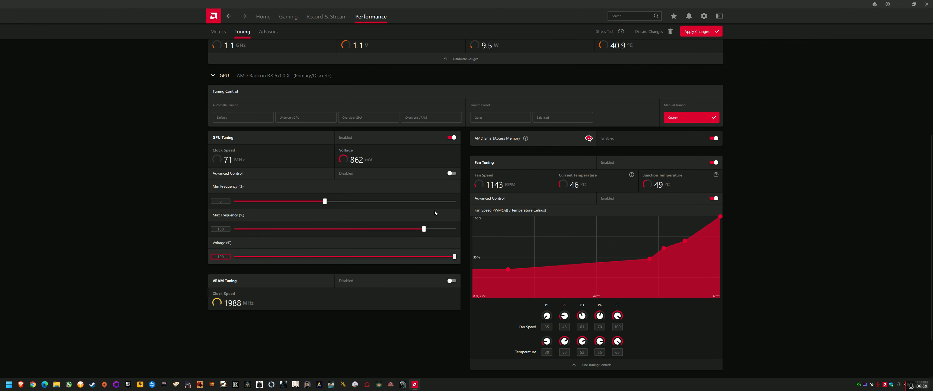
Enable advanced control for GPU tuning and open the voltage value for editing
left_click(450, 173)
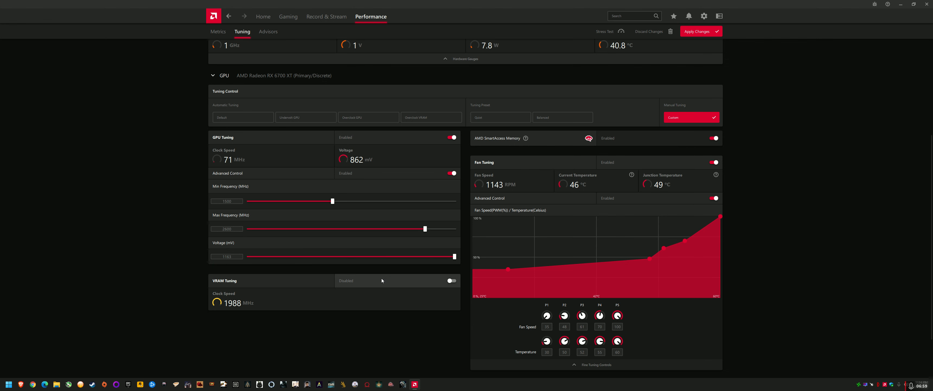
double_click(234, 256)
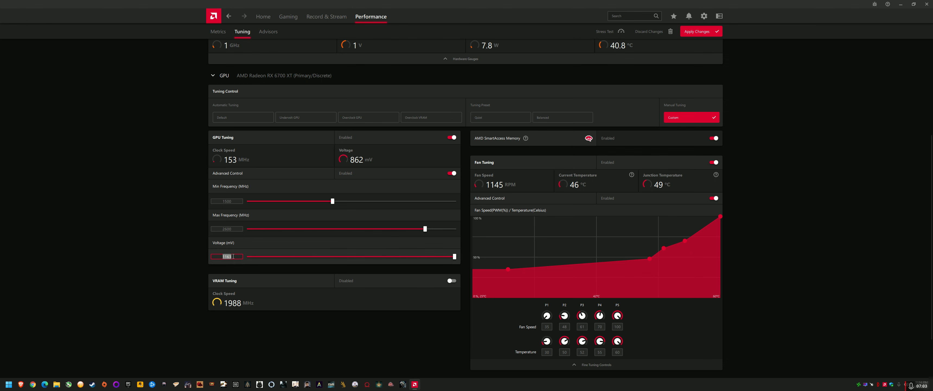
left_click(234, 256)
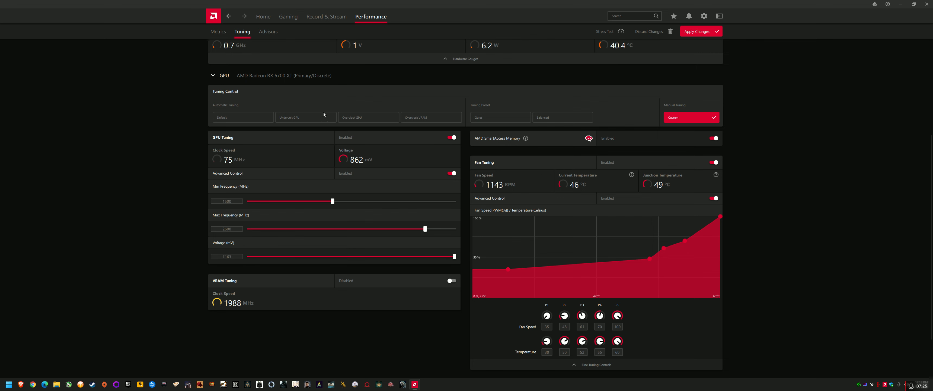
Review the pending GPU and fan tuning settings and discard all of the changes
scroll(131, 160, "up", 1)
scroll(129, 161, "up", 1)
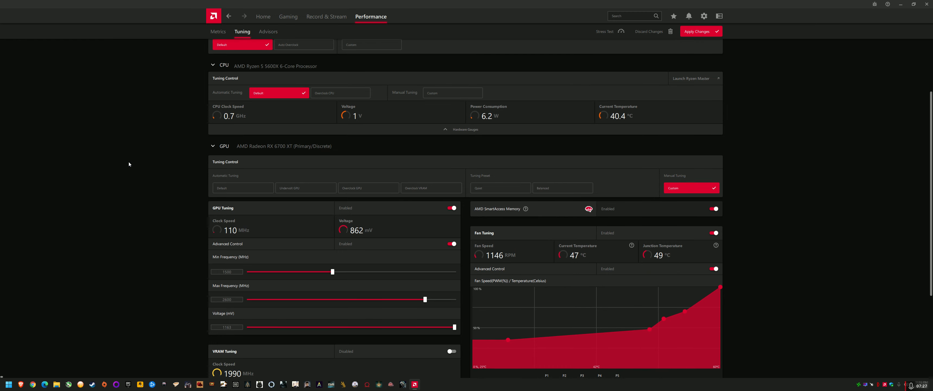
scroll(128, 164, "up", 1)
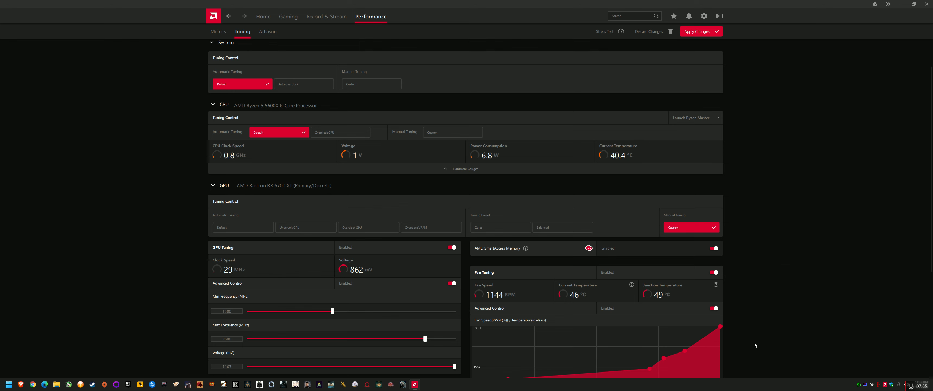
scroll(765, 228, "down", 3)
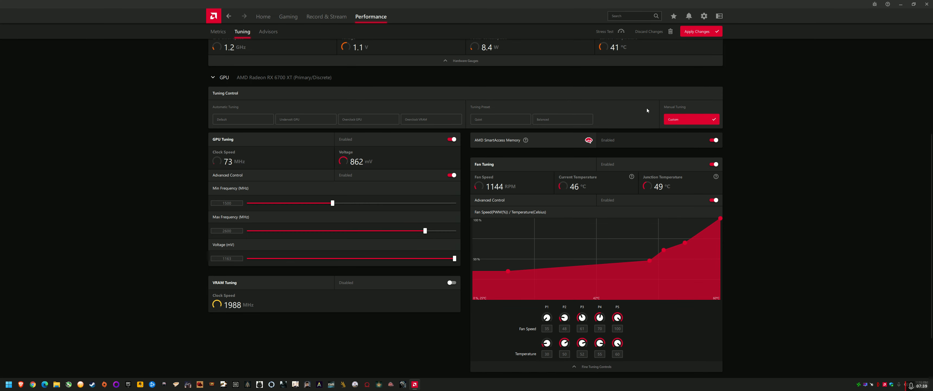
left_click(646, 32)
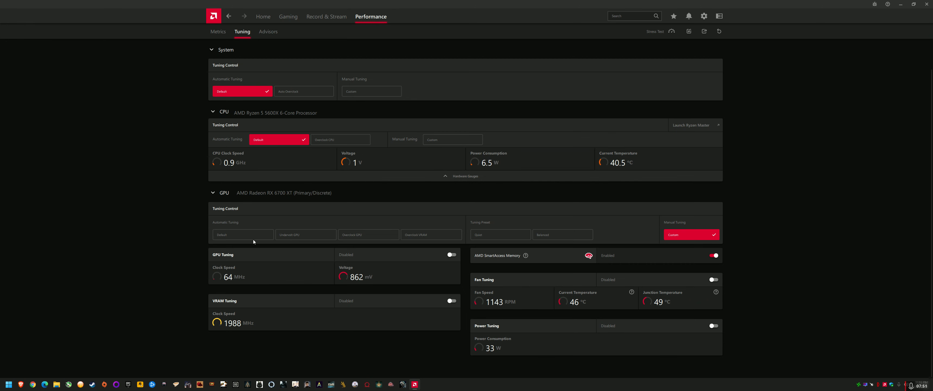
Reset GPU tuning to the default preset, switch to custom manual tuning and enable GPU tuning with its advanced control
left_click(232, 235)
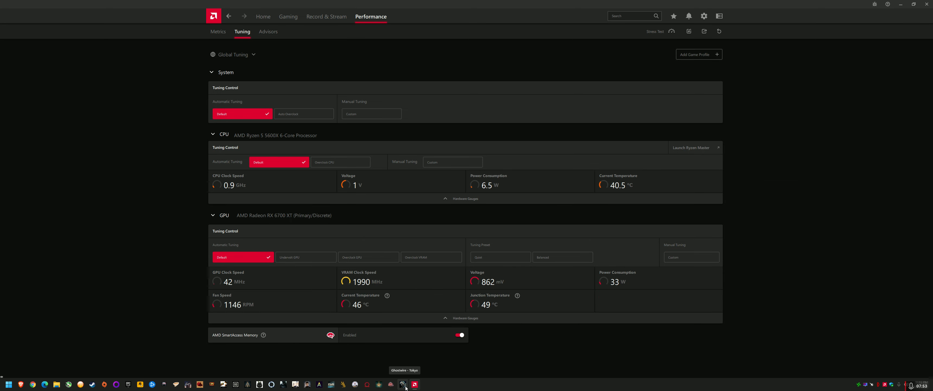
left_click(711, 256)
scroll(658, 323, "down", 1)
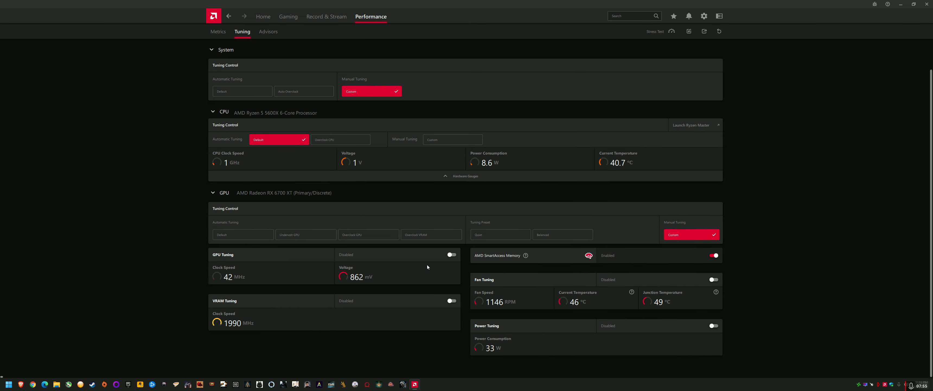
left_click(451, 254)
scroll(406, 310, "down", 3)
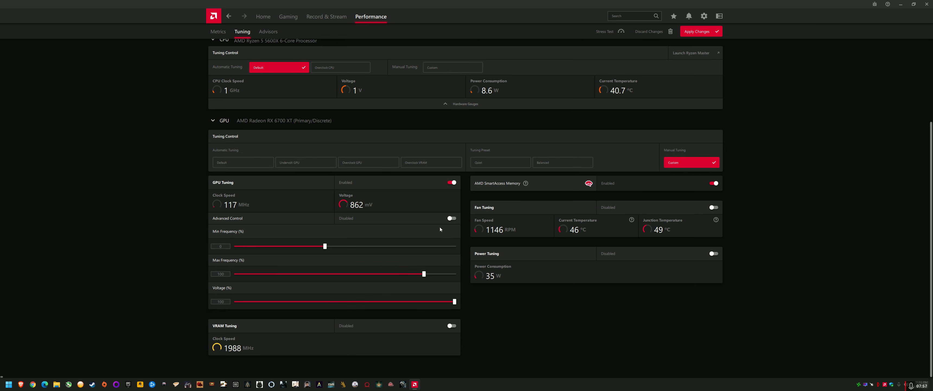
left_click(450, 219)
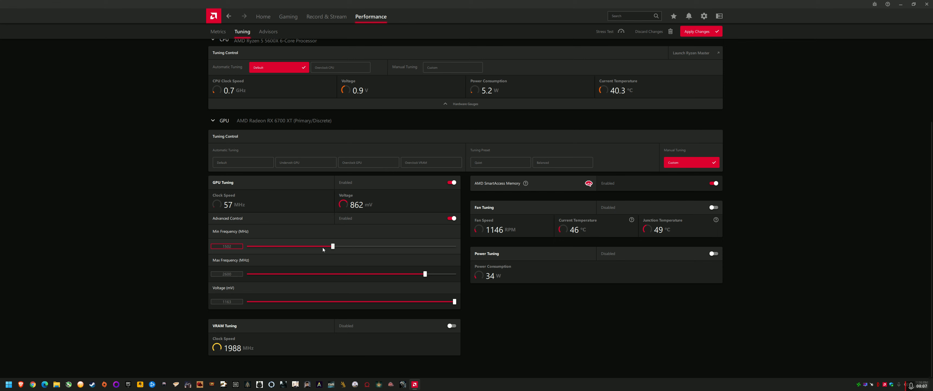
Lower the GPU's minimum frequency to the slider's minimum, and return it to 1500 MHz
left_click_drag(332, 246, 249, 246)
double_click(233, 248)
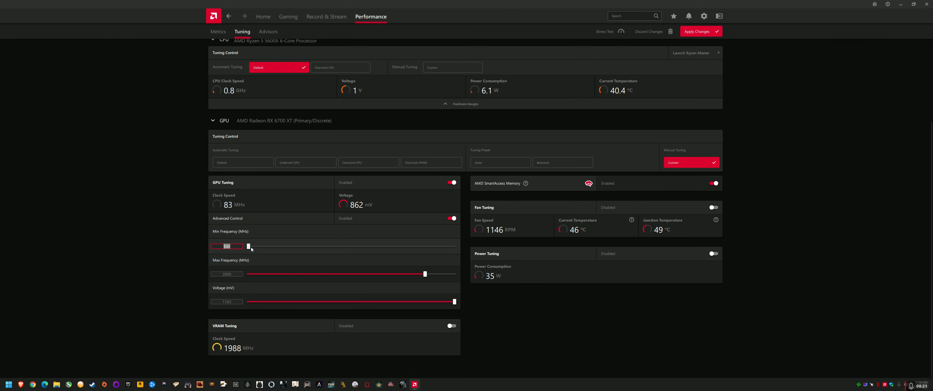
left_click_drag(248, 247, 334, 250)
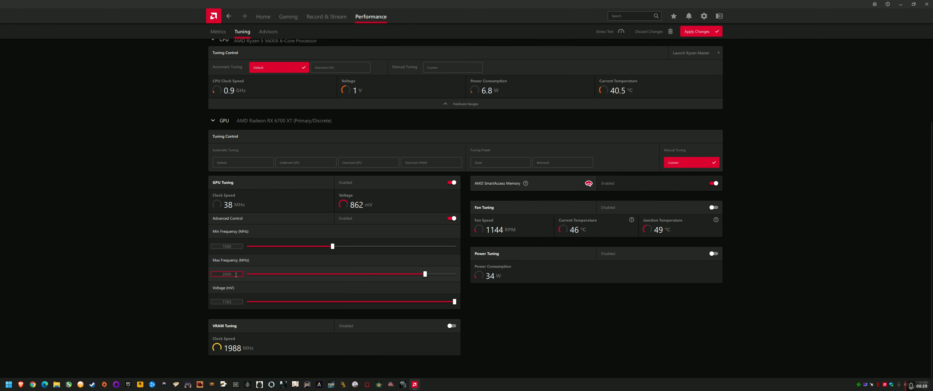
Lower the GPU voltage to about 1150 mV and raise the maximum frequency to about 2700 MHz
left_click(238, 299)
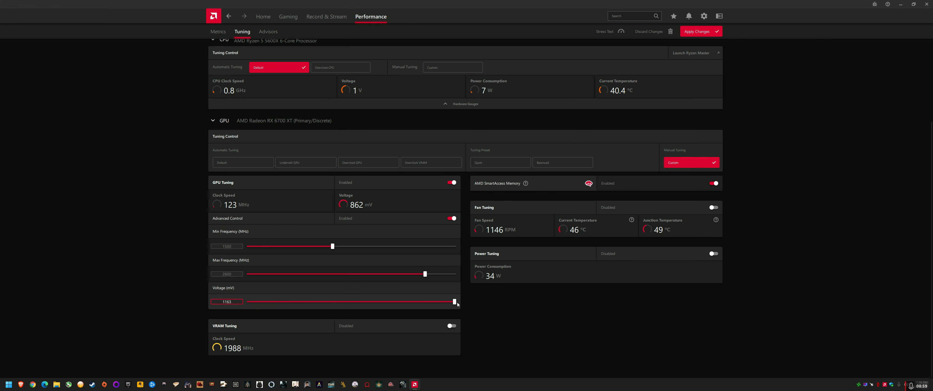
left_click_drag(455, 302, 444, 301)
mouse_move(425, 275)
left_mouse_down()
mouse_move(453, 275)
mouse_move(434, 275)
left_mouse_up()
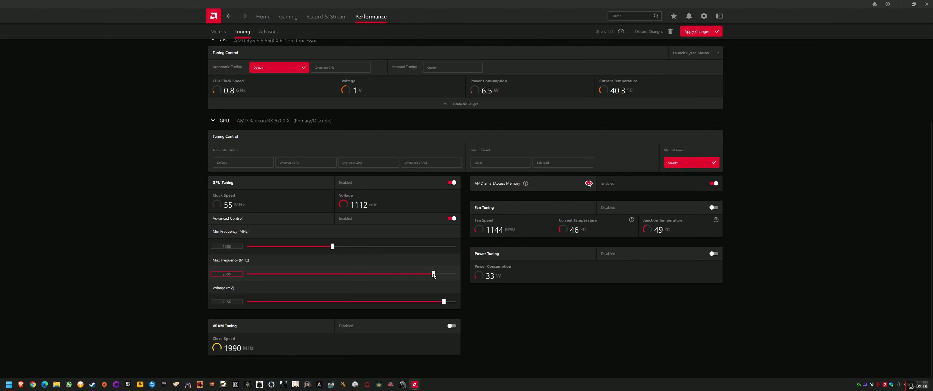
left_click(444, 301)
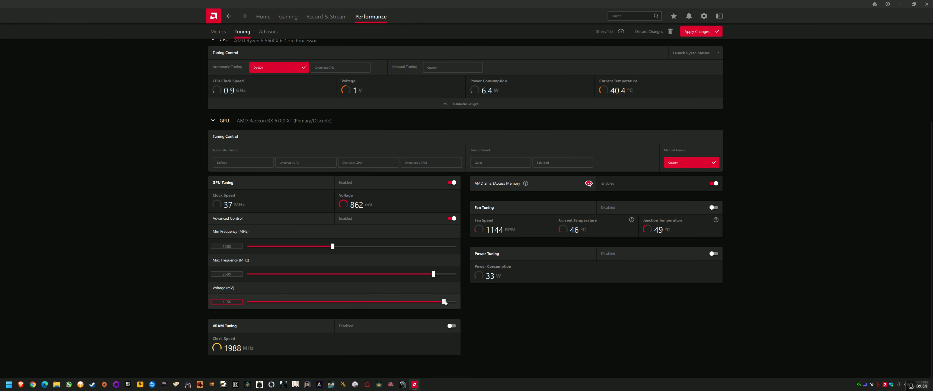
Reduce the GPU's maximum frequency in stages to 2600 MHz and raise the voltage to the slider's maximum
left_click_drag(433, 274, 430, 277)
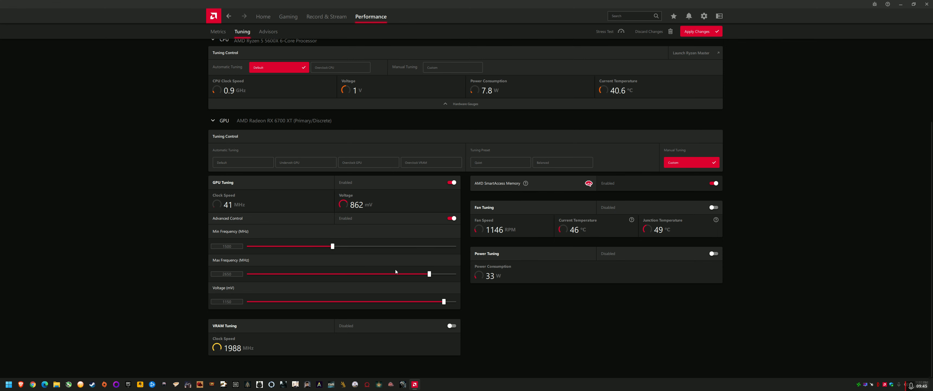
left_click_drag(430, 276, 430, 277)
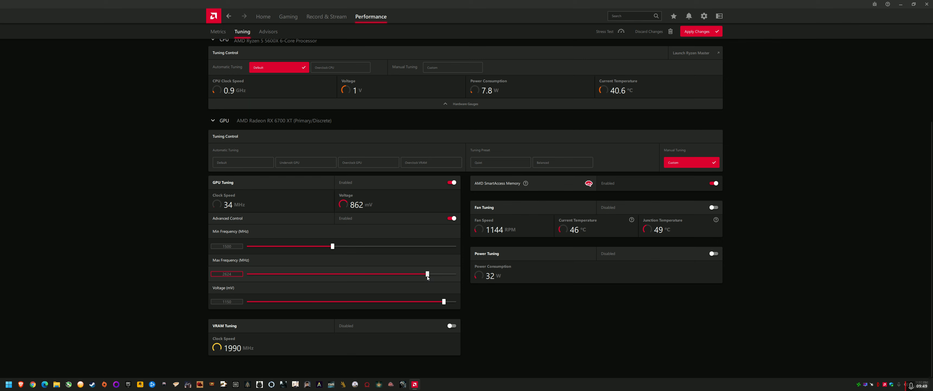
key("Right")
key("Right")
key("Right")
key("Right")
left_click(234, 301)
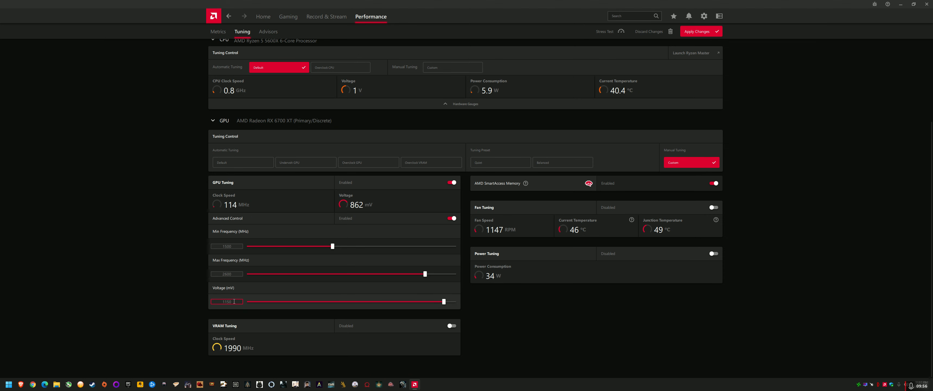
left_click_drag(444, 302, 457, 303)
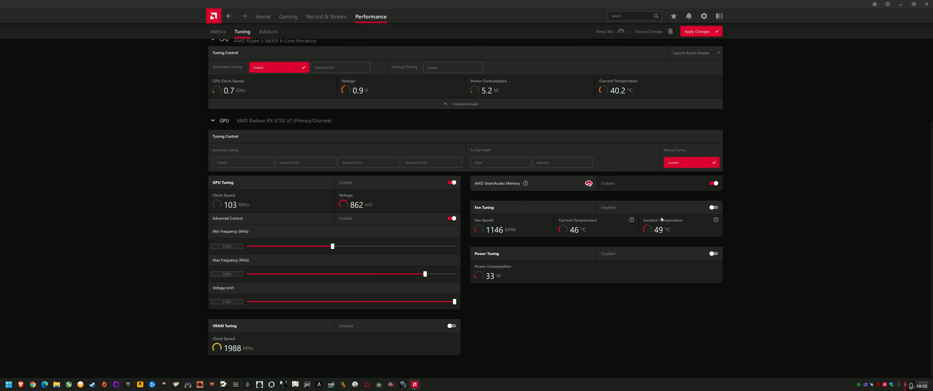
Enable fan tuning with its advanced control, showing the fan curve and fine-tuning controls
left_click(714, 207)
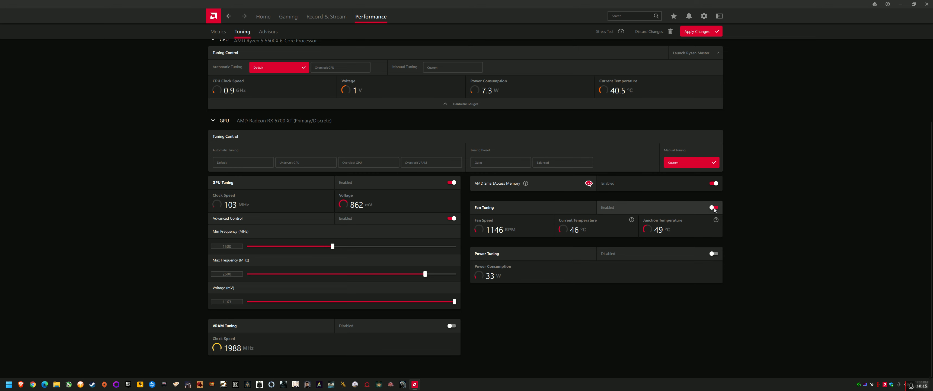
left_click(714, 243)
scroll(691, 275, "down", 3)
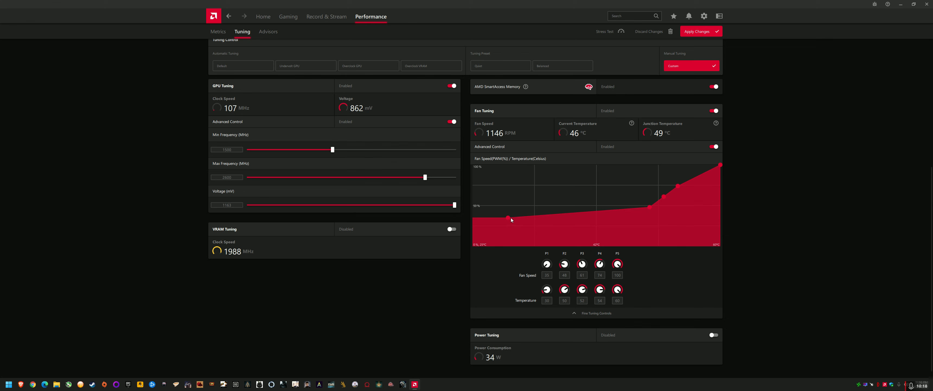
Reposition points P1 and P2 of the fan curve and raise all five points to 100% fan speed
left_click_drag(511, 218, 579, 179)
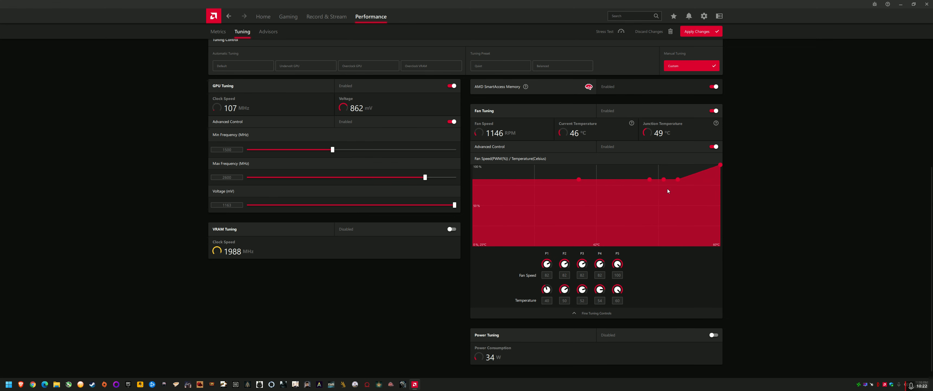
left_click_drag(650, 180, 613, 187)
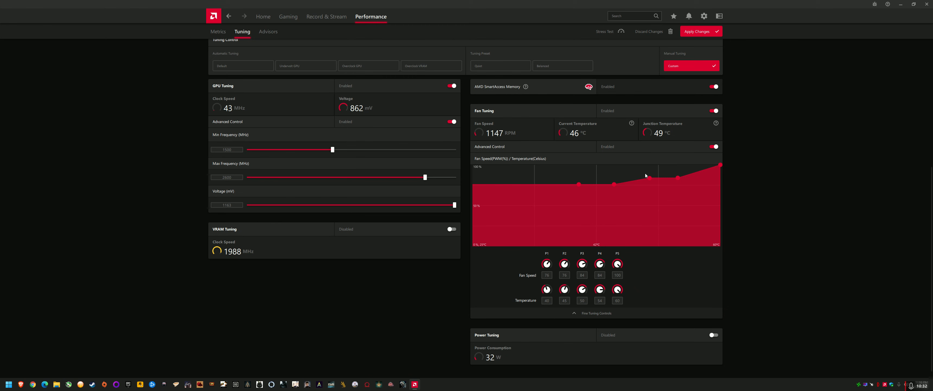
left_click_drag(584, 186, 550, 163)
Discard the pending GPU and fan tuning changes and load the saved undervolt tuning profile
scroll(794, 235, "up", 3)
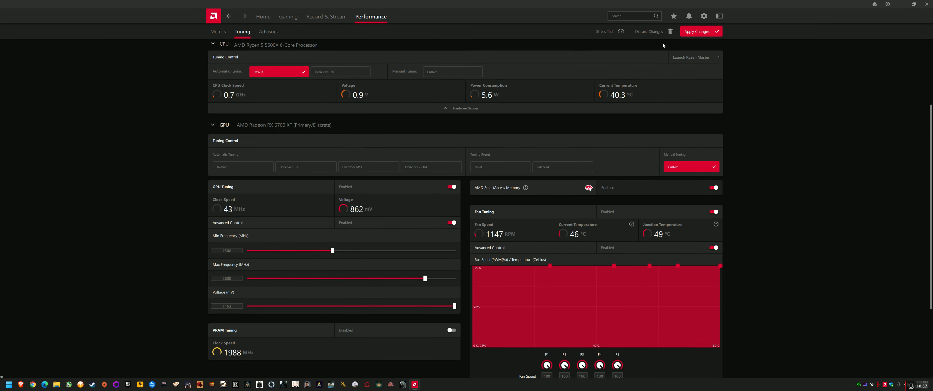
left_click(670, 34)
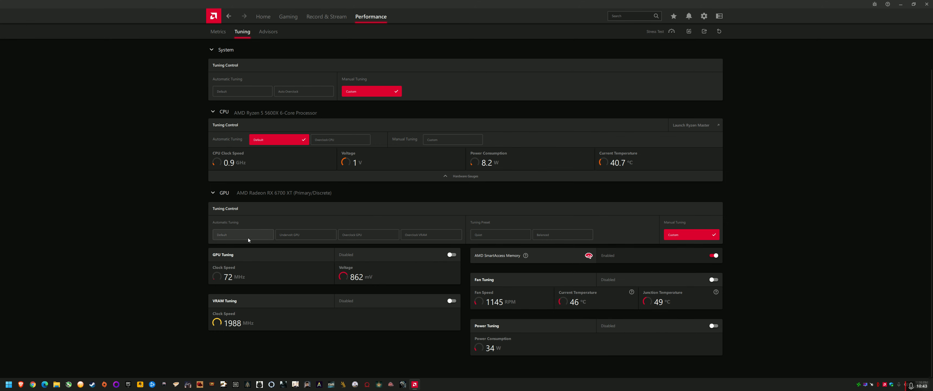
left_click(690, 34)
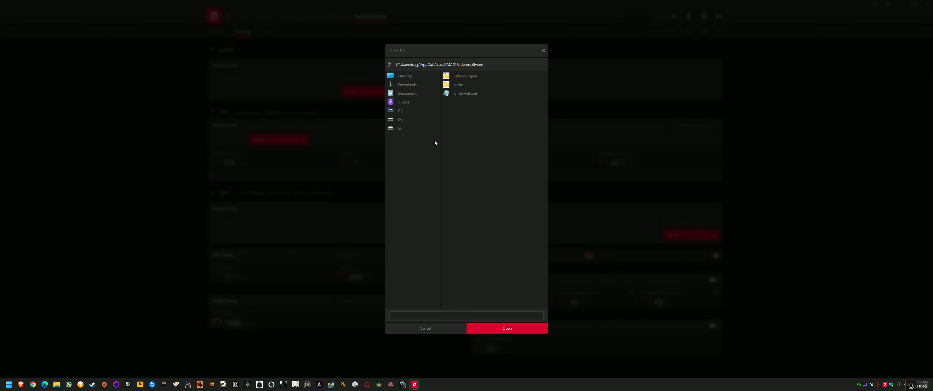
double_click(464, 94)
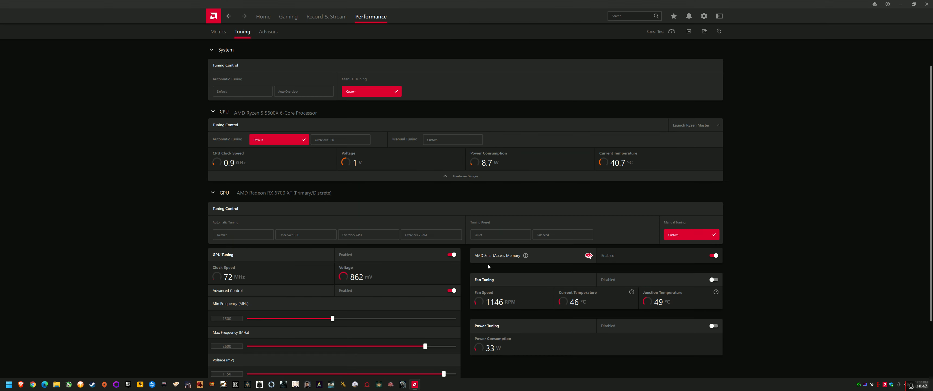
scroll(483, 267, "down", 2)
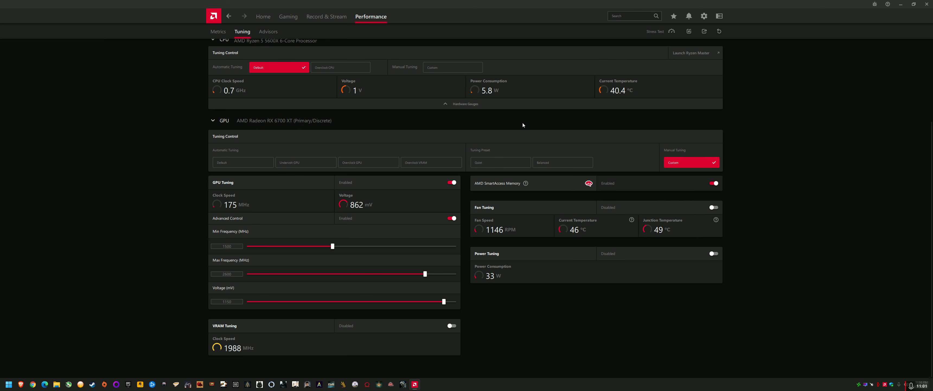
Close AMD Software, reopen it to check the loaded GPU tuning values, and close it again
left_click(926, 4)
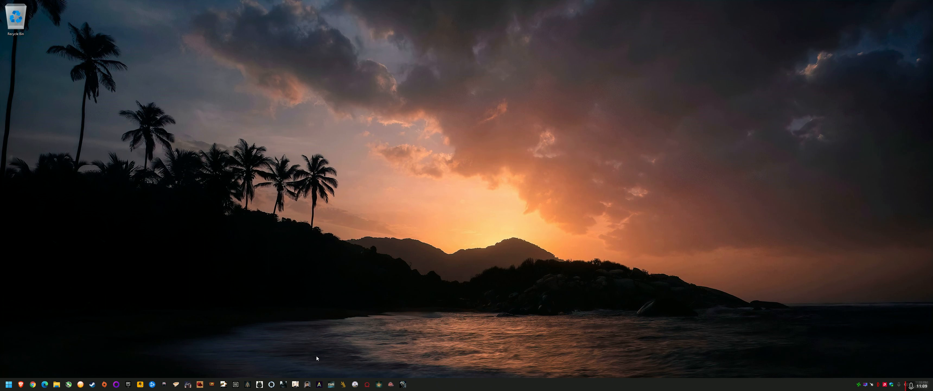
left_click(886, 385)
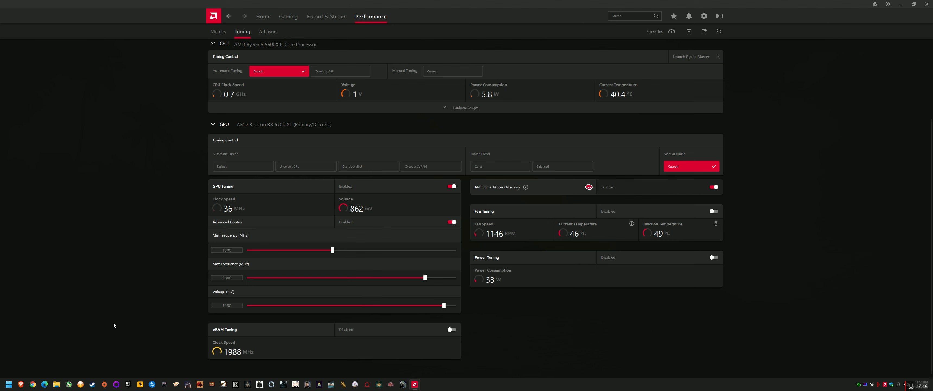
left_click(929, 5)
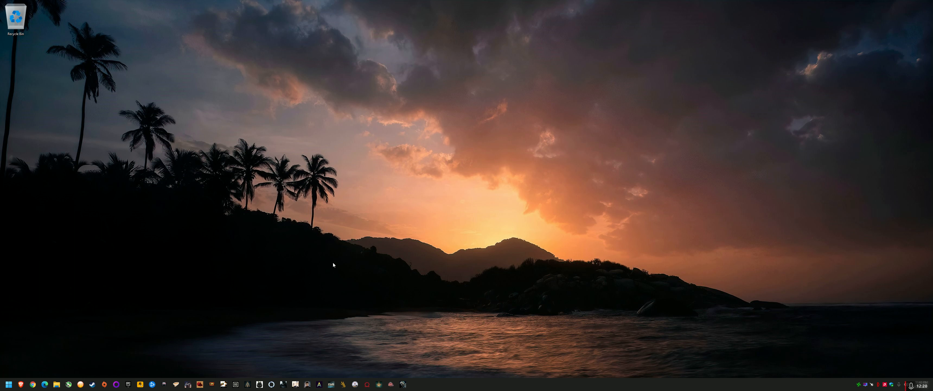
Search for "gpu", open TechPowerUp GPU-Z on its graphics card details and move its window toward the middle of the desktop
left_click(8, 384)
left_click(4, 382)
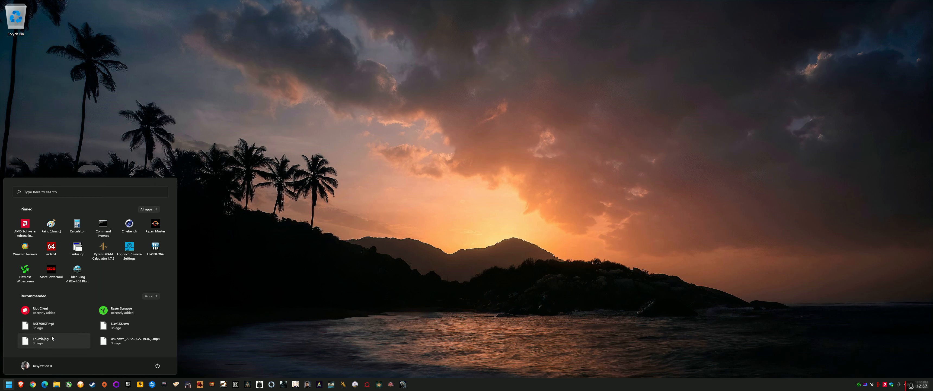
type("gpu")
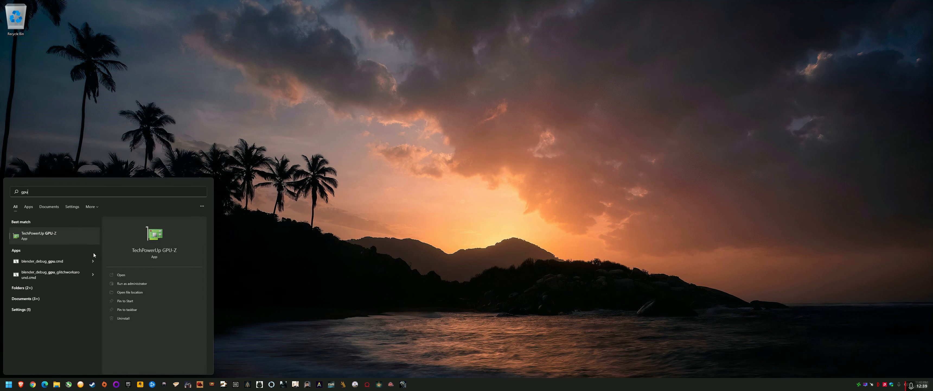
left_click(58, 237)
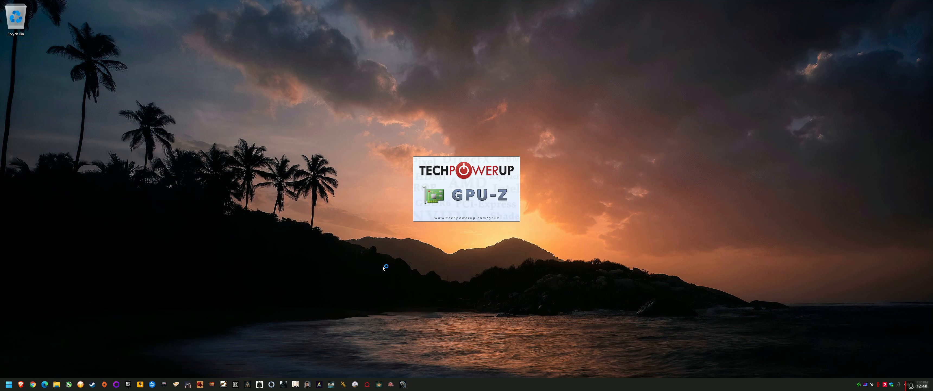
left_click(373, 128)
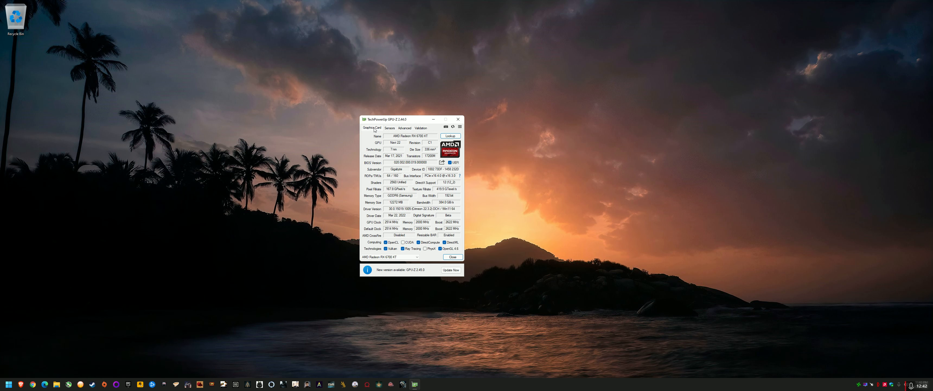
left_click_drag(410, 120, 466, 124)
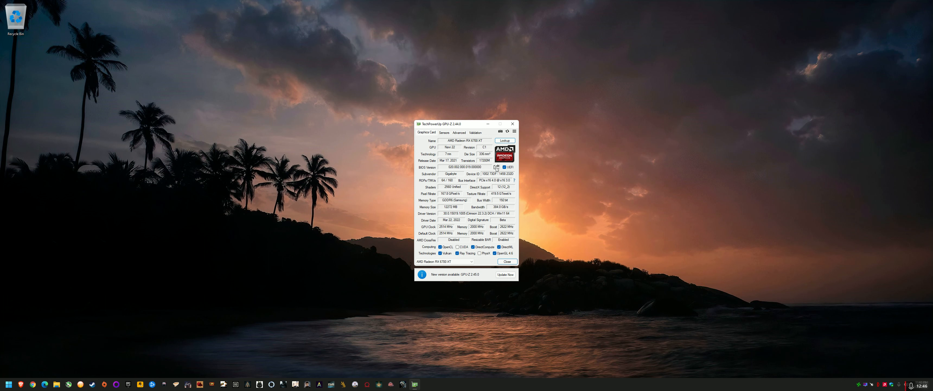
Start saving the graphics card's BIOS to a ROM file, cancel the save and close GPU-Z
left_click(499, 167)
left_click(507, 174)
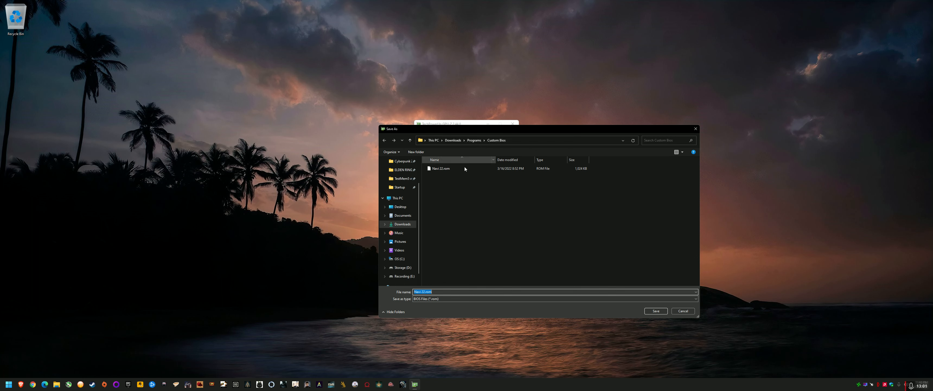
left_click(675, 310)
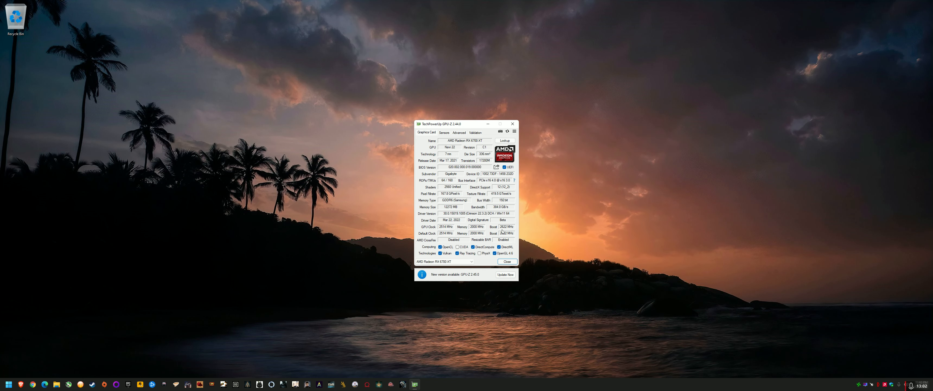
left_click(507, 262)
Open MorePowerTool and select the AMD Radeon RX 6700 XT as the graphics card
left_click(9, 384)
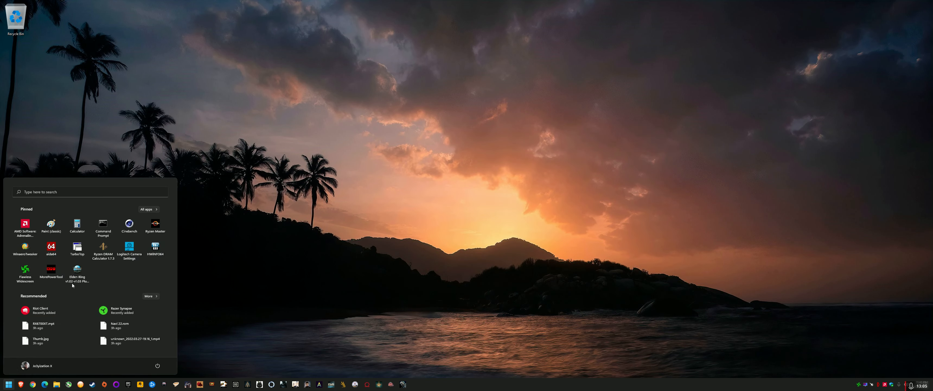
left_click(50, 277)
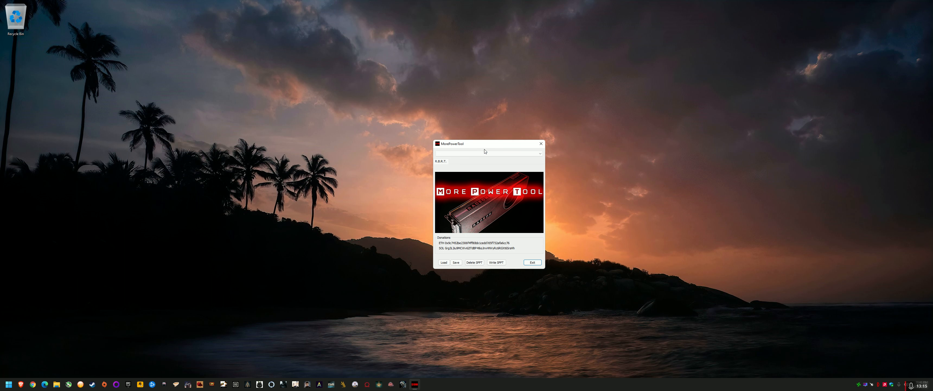
left_click(471, 154)
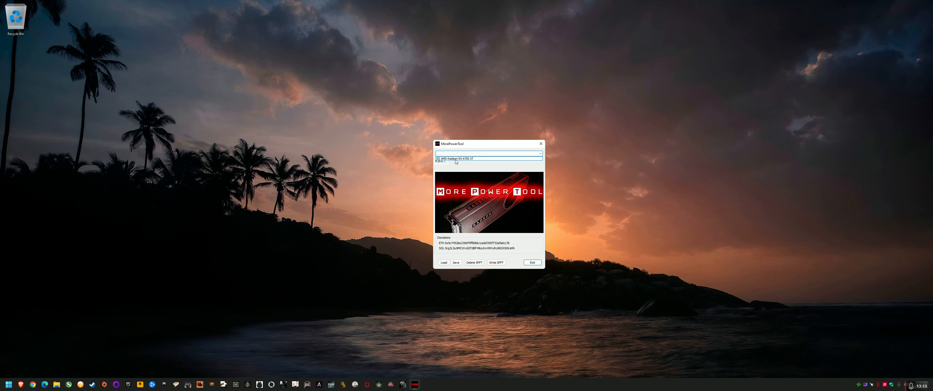
left_click(471, 159)
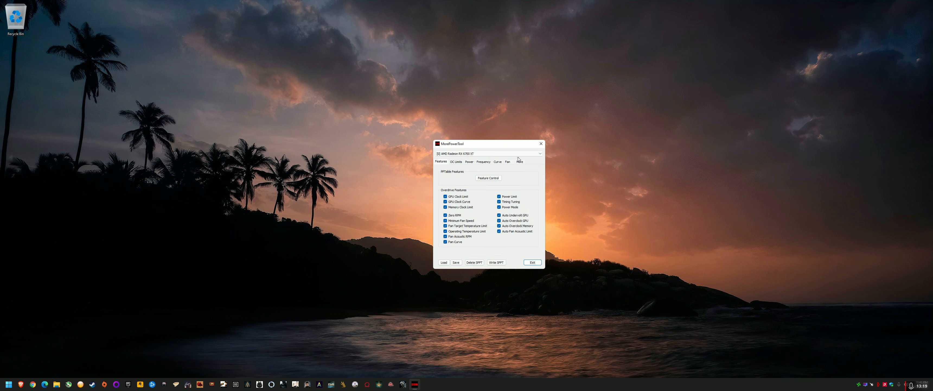
Look through the card's OC limits, power, frequency, curve, fan and remaining settings, and return to the feature list
left_click(455, 163)
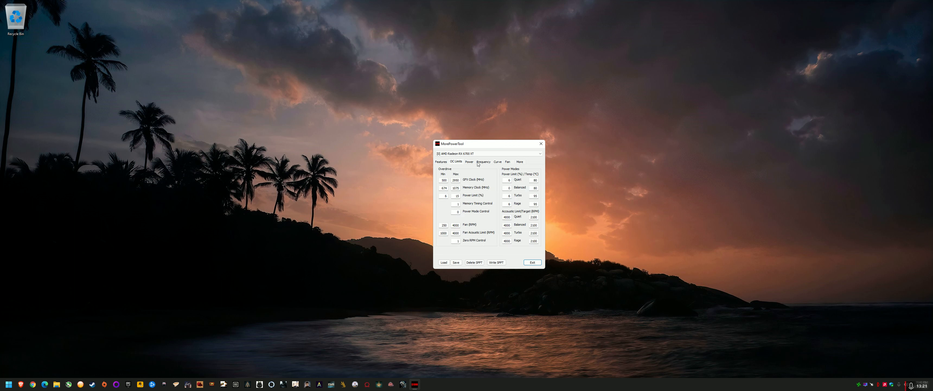
left_click(470, 162)
left_click(483, 162)
left_click(498, 162)
left_click(508, 162)
left_click(520, 162)
left_click(442, 163)
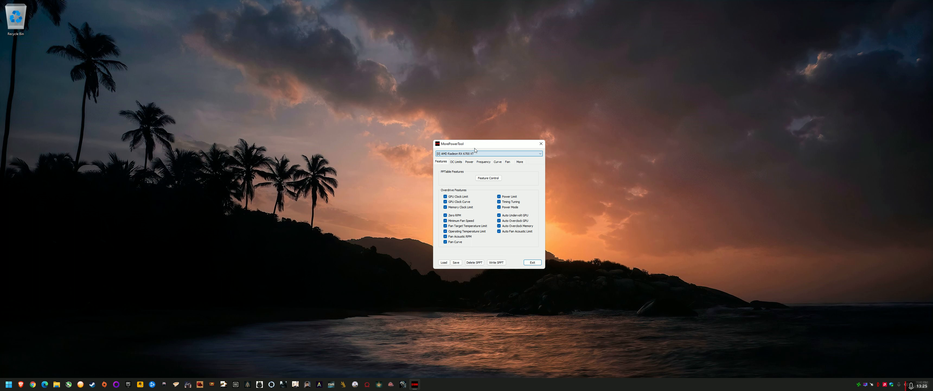
Load the BIOS file Navi 22.rom into MorePowerTool and show its OC limits
left_click(444, 262)
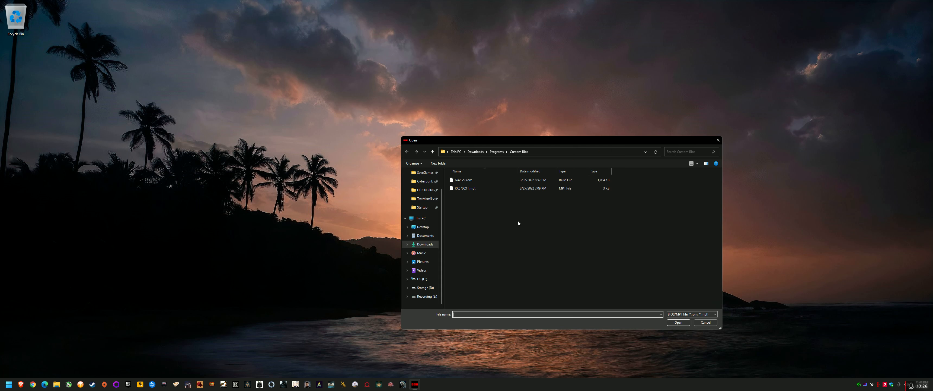
double_click(484, 181)
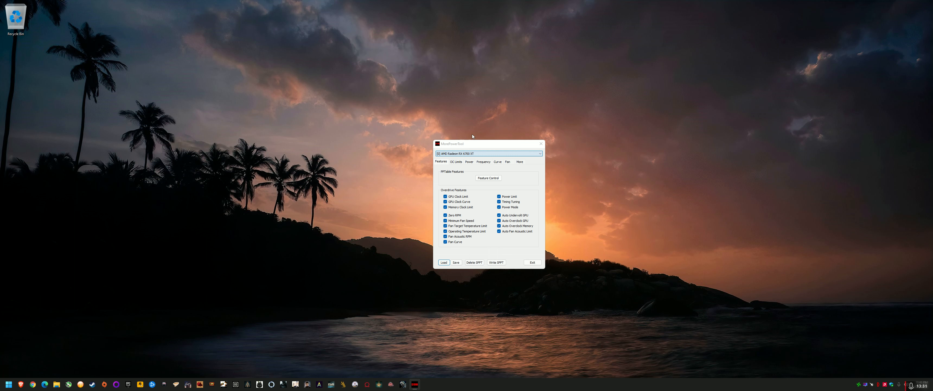
left_click(456, 162)
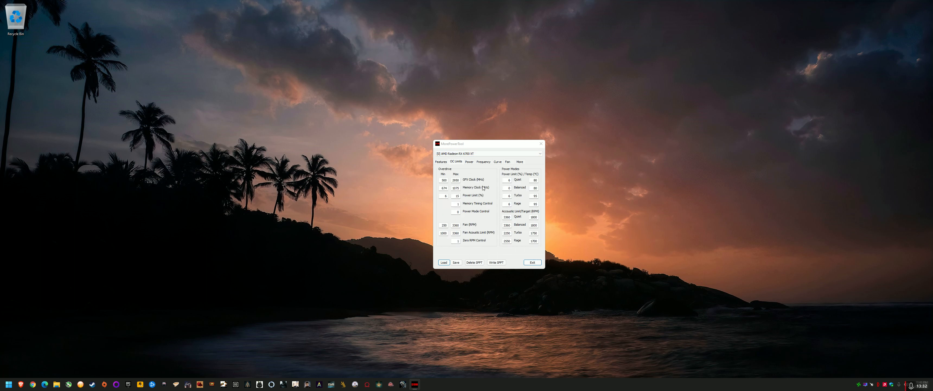
Browse the loaded BIOS's power, frequency, curve, fan and remaining settings, and return to the OC limits
left_click(470, 162)
left_click(483, 162)
left_click(497, 162)
left_click(507, 161)
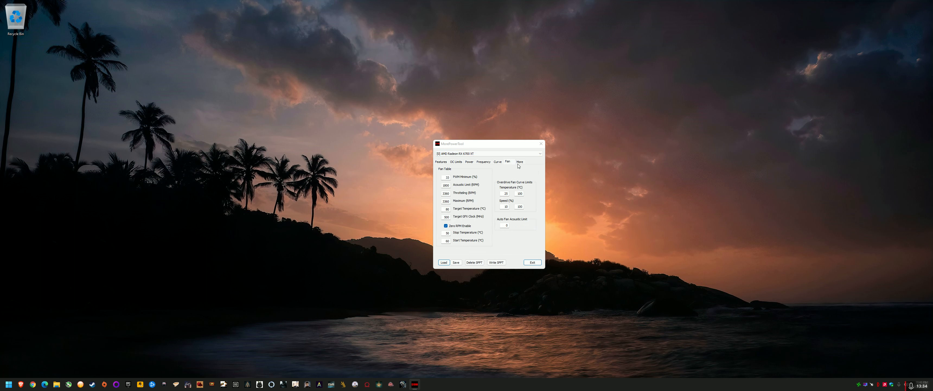
left_click(518, 163)
left_click(457, 162)
left_click(469, 162)
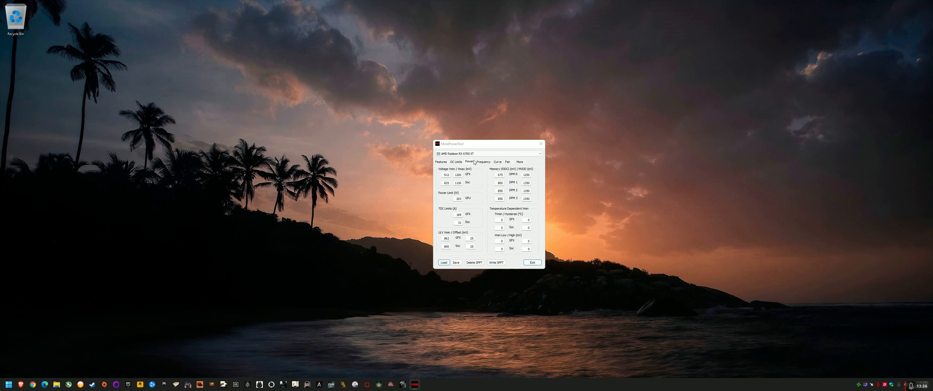
left_click(484, 163)
left_click(456, 162)
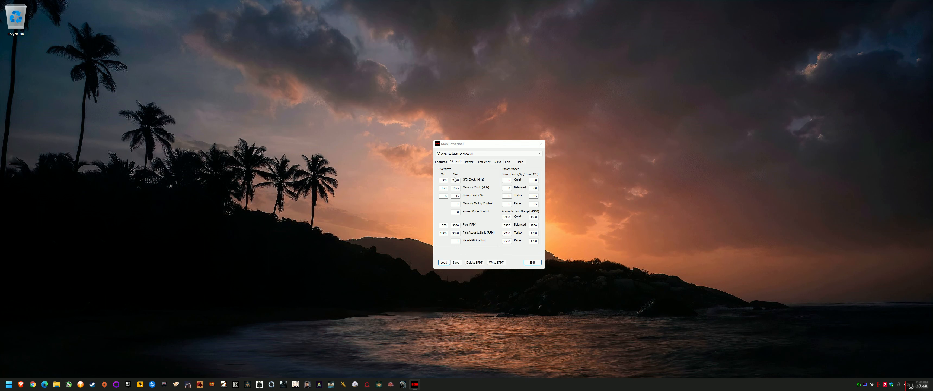
Examine the BIOS's GFX voltage limits and maximum GFX frequency, and return to the feature list
left_click(472, 164)
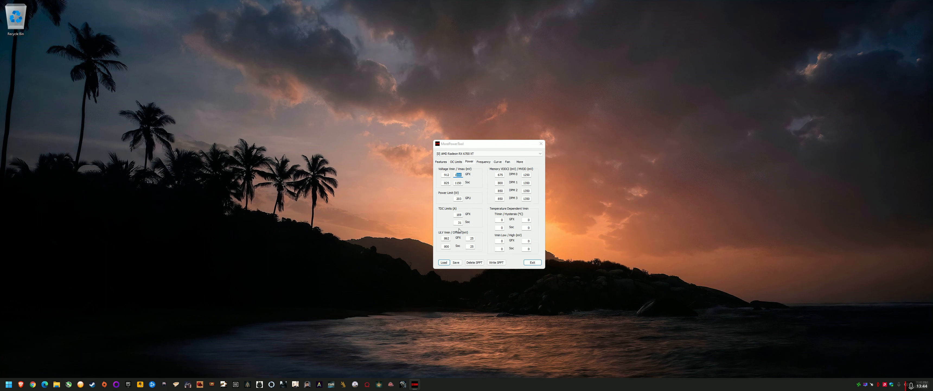
left_click(482, 163)
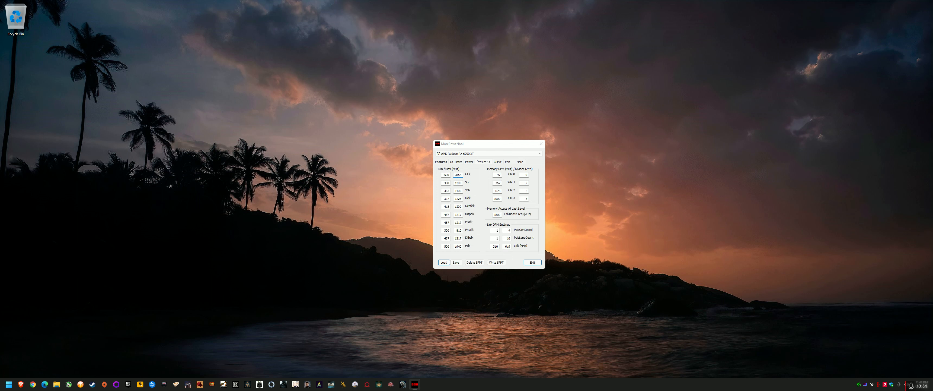
double_click(459, 174)
left_click(477, 155)
left_click(470, 162)
left_click(455, 162)
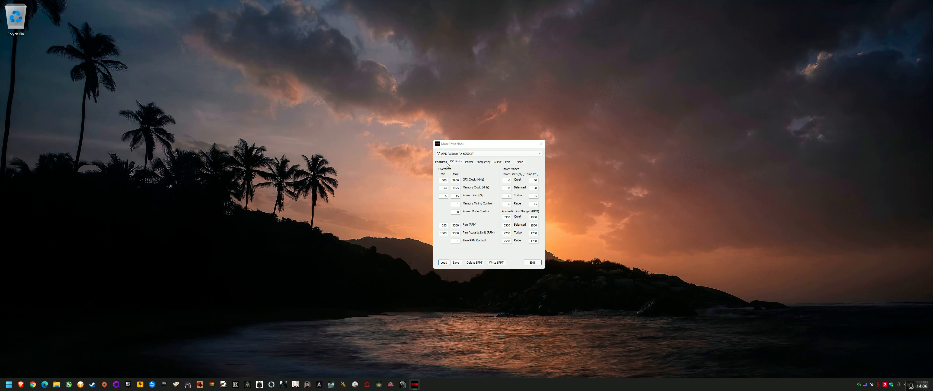
left_click(443, 162)
left_click(480, 155)
left_click(480, 156)
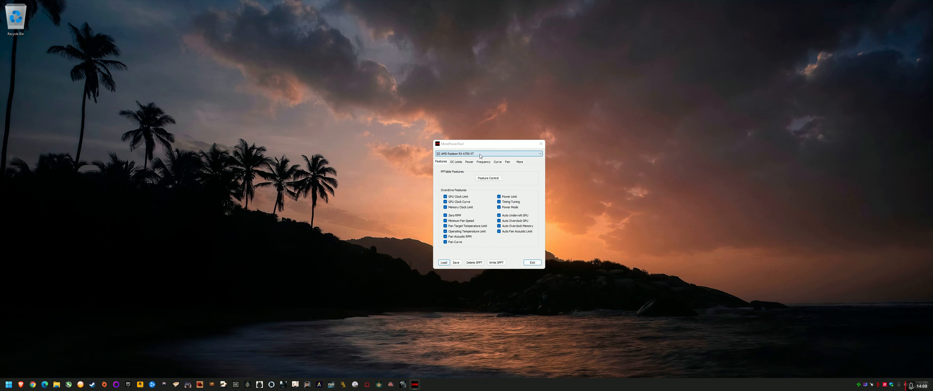
Open AMD Software's tuning page, place MorePowerTool beside it and select the maximum GFX voltage among the power settings
left_click(884, 386)
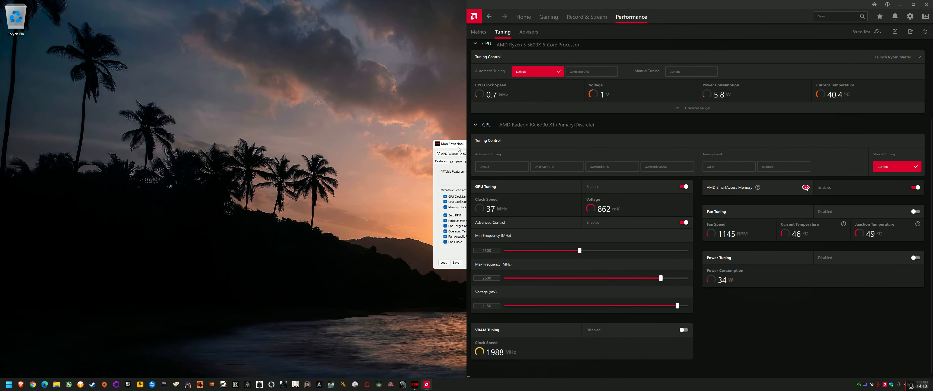
left_click_drag(449, 144, 370, 133)
left_click(345, 150)
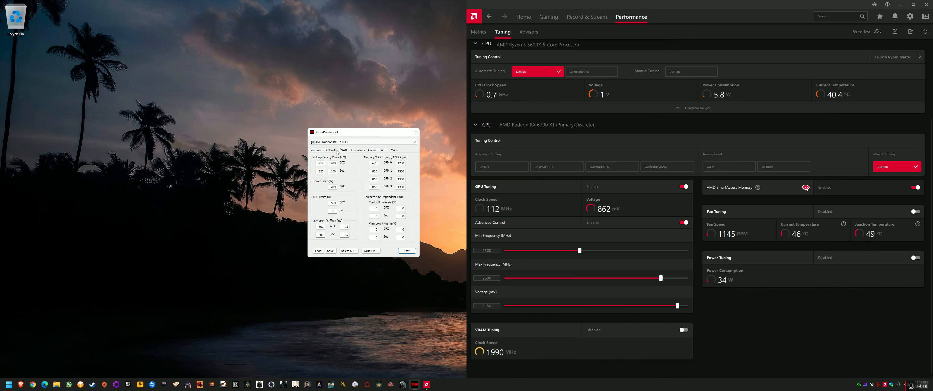
double_click(331, 163)
Set the GFX frequency range in MorePowerTool to a minimum of 1000 MHz and a maximum of 2700 MHz
left_click(354, 150)
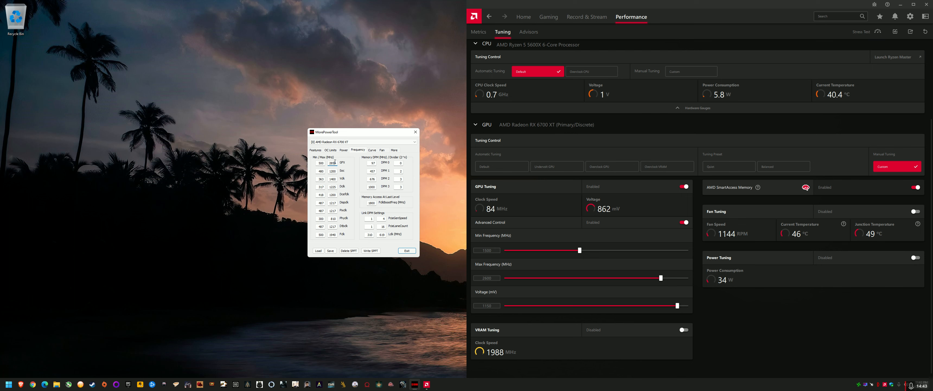
left_click_drag(332, 165, 344, 170)
type("2700")
left_click(317, 163)
double_click(319, 163)
left_click(324, 165)
double_click(320, 163)
left_click(320, 164)
double_click(322, 164)
left_click_drag(320, 165, 328, 167)
left_click(321, 163)
double_click(320, 164)
key("Tab")
Lower the target temperature in the fan table and disable Zero RPM
left_click(384, 151)
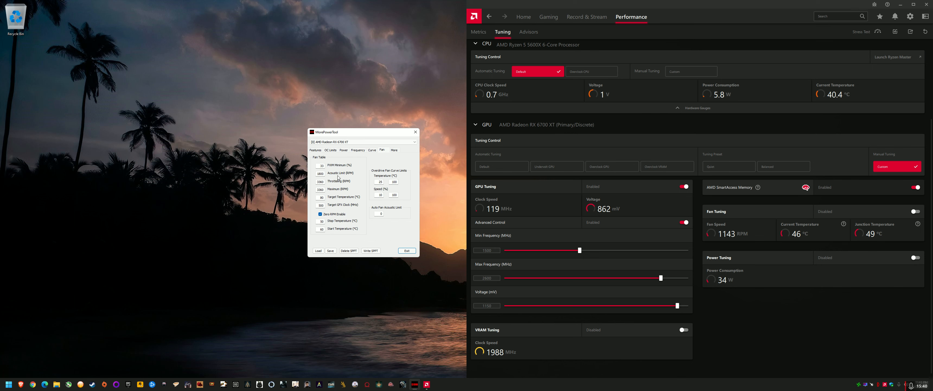
left_click_drag(351, 132, 371, 137)
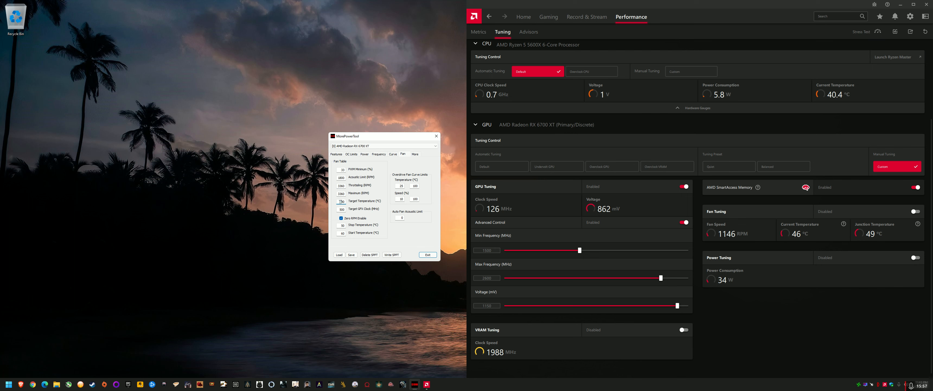
double_click(342, 201)
left_click(341, 218)
Start saving the settings as a MorePowerTool file in the Custom Bios folder and cancel the save
left_click(351, 255)
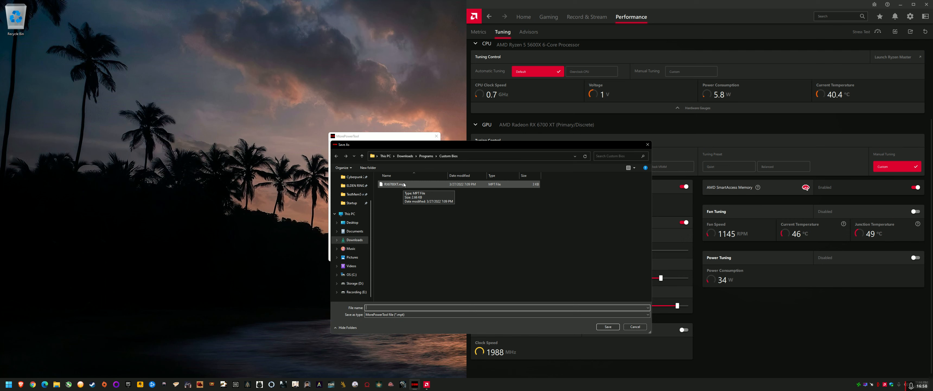
left_click(635, 327)
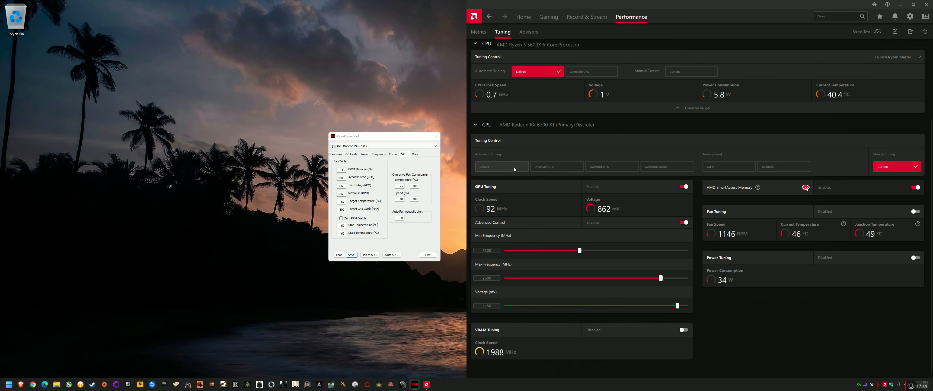
Reset GPU tuning in AMD Software to Default and show the GFX frequency range in MorePowerTool
left_click(506, 166)
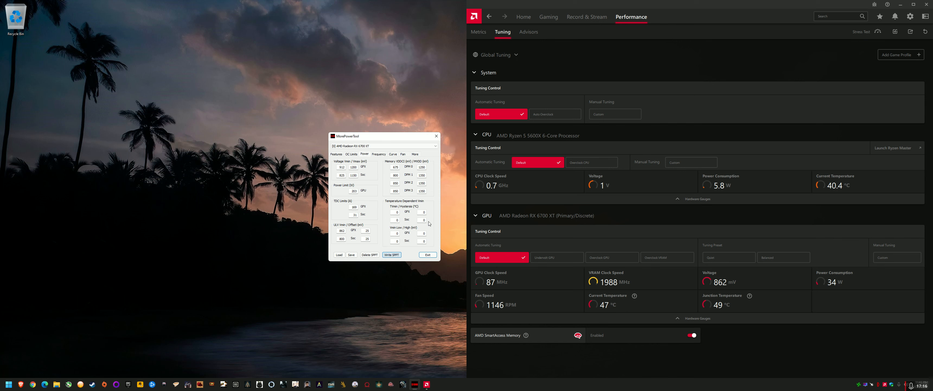
left_click(378, 154)
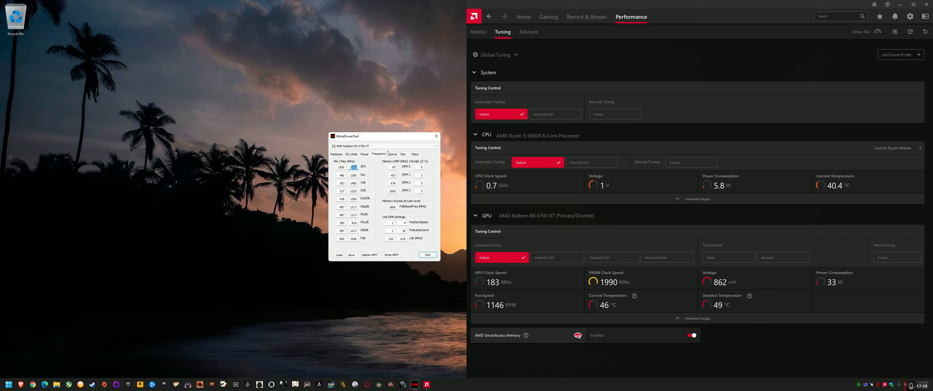
left_click_drag(345, 135, 308, 124)
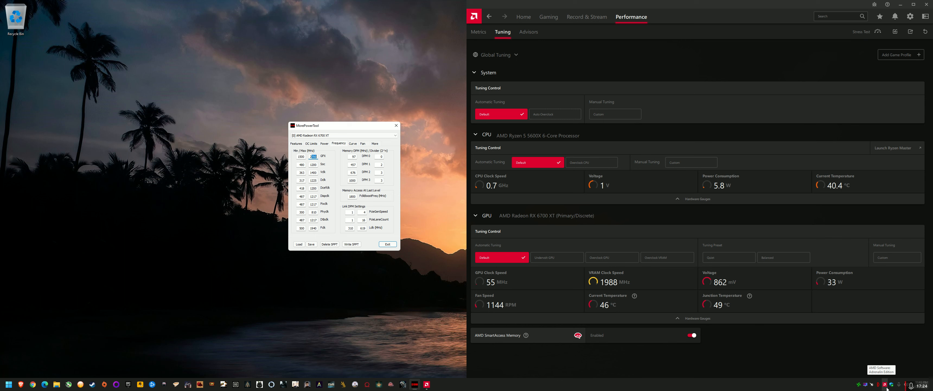
left_click(311, 157)
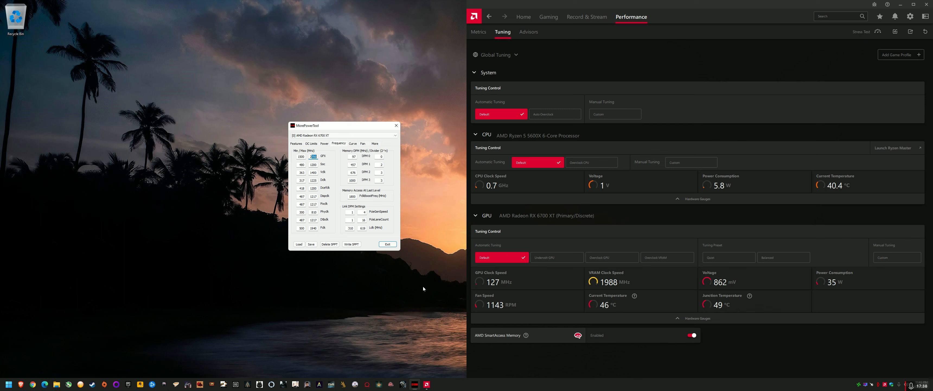
Switch AMD Software to its list of installed games and shift the MorePowerTool window slightly
left_click(587, 17)
left_click(551, 18)
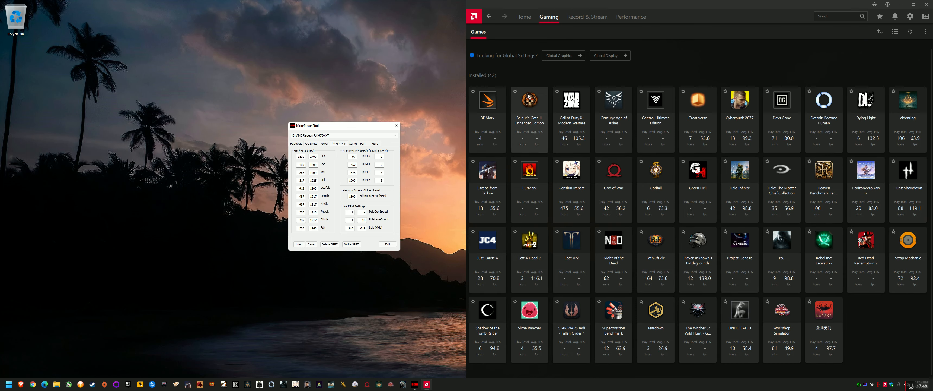
mouse_move(359, 130)
left_mouse_down()
mouse_move(393, 151)
mouse_move(380, 148)
mouse_move(370, 123)
left_mouse_up()
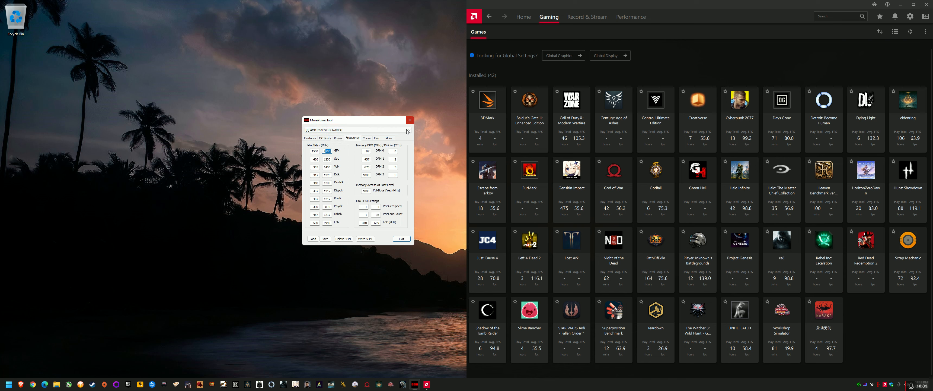
Load the saved RX6700XT.mpt profile into MorePowerTool and review its GFX voltage, GFX frequency and fan target temperature
left_click(314, 239)
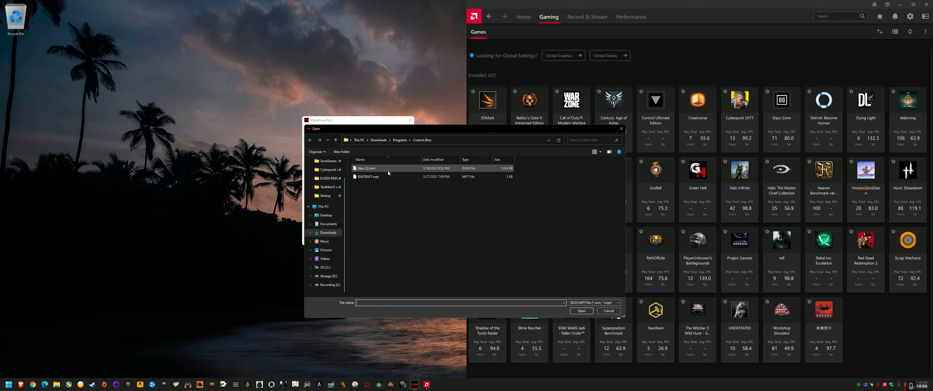
double_click(374, 178)
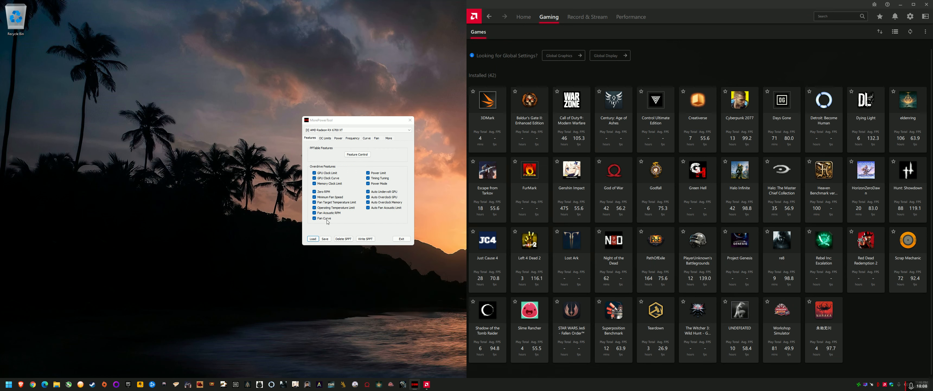
left_click(339, 138)
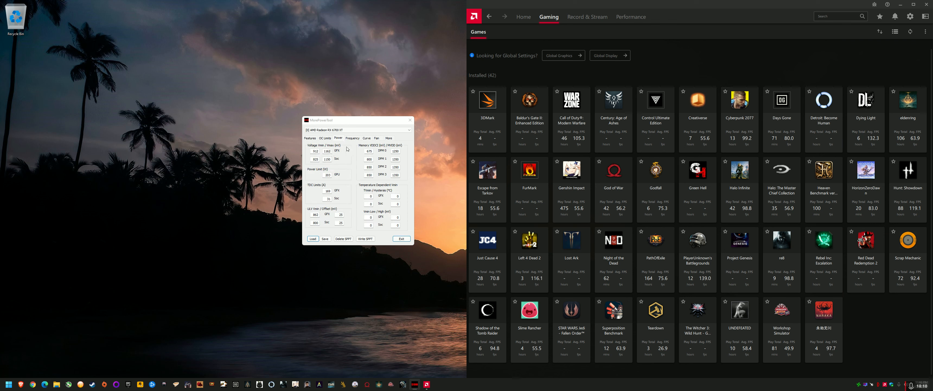
left_click_drag(327, 150, 340, 152)
left_click(346, 139)
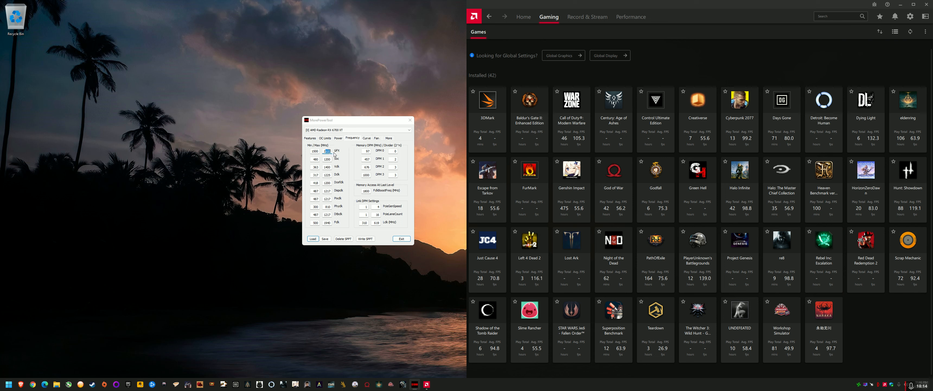
left_click(376, 139)
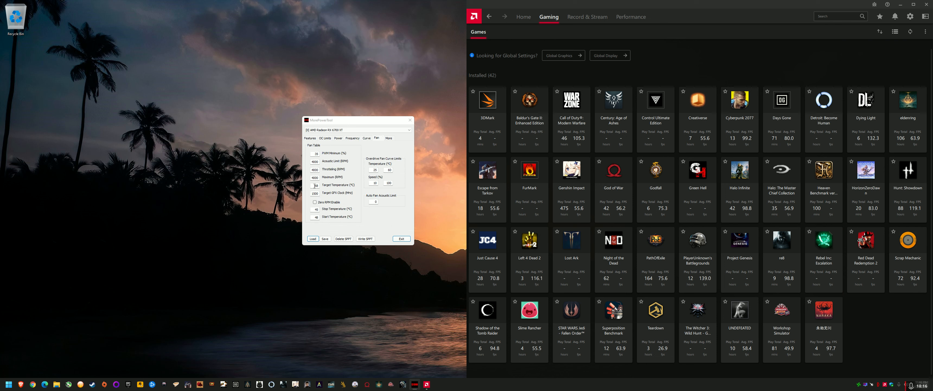
double_click(315, 185)
mouse_move(346, 121)
left_mouse_down()
mouse_move(381, 141)
mouse_move(355, 132)
left_mouse_up()
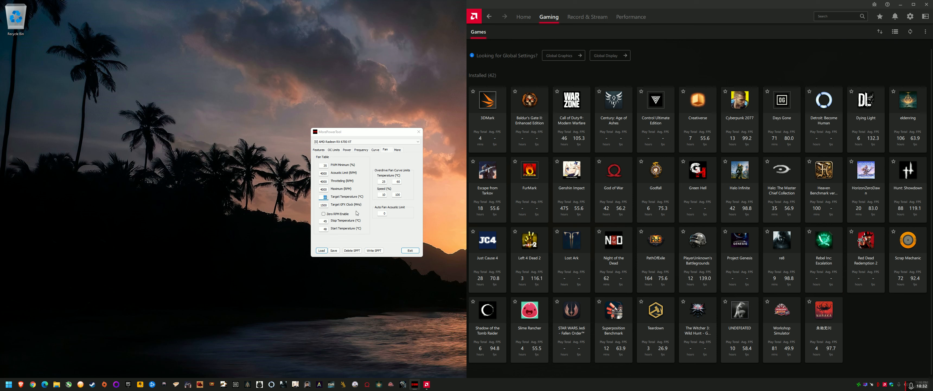
Write the loaded profile to the AMD Radeon RX 6700 XT as an SPPT, acknowledge the confirmation and exit MorePowerTool
left_click(362, 142)
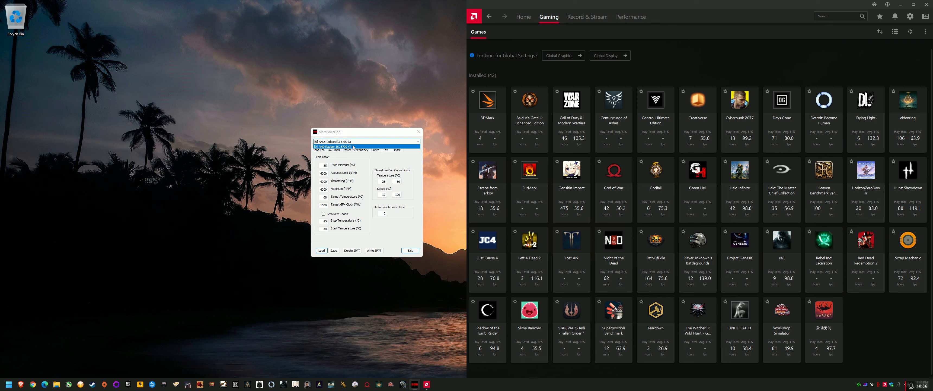
left_click(416, 222)
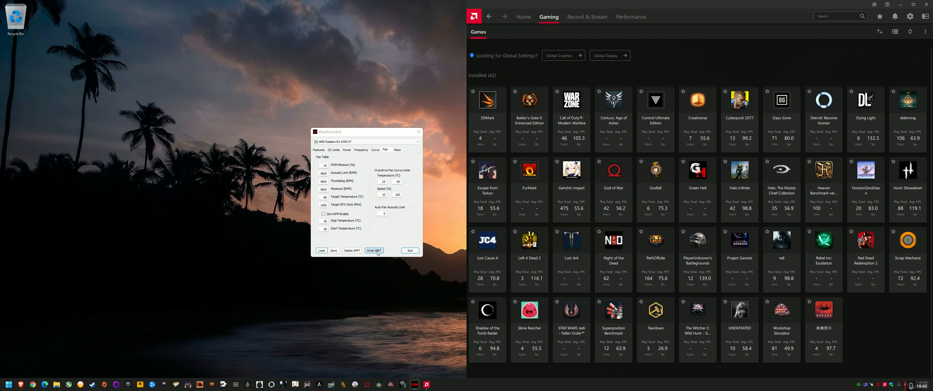
left_click(380, 250)
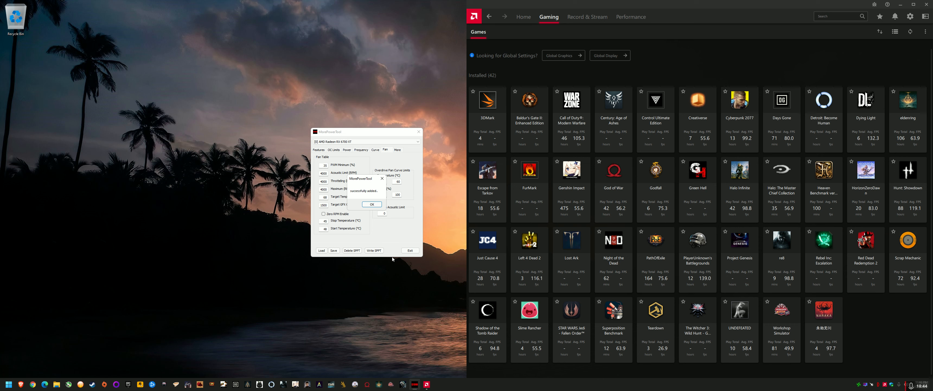
left_click_drag(364, 180, 441, 182)
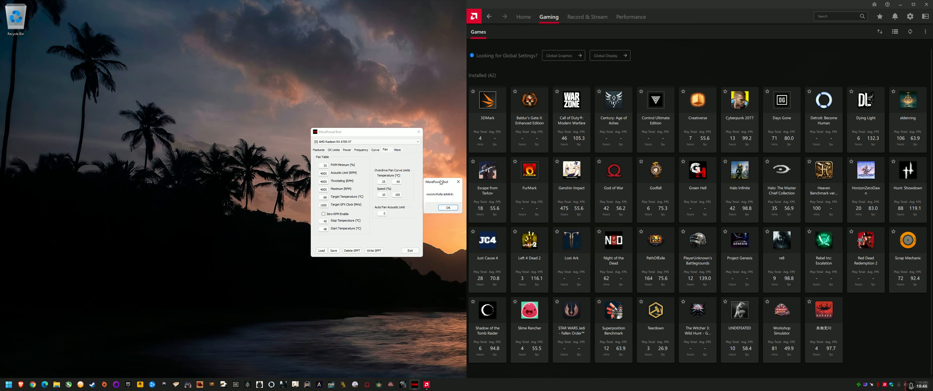
left_click(449, 207)
left_click(413, 251)
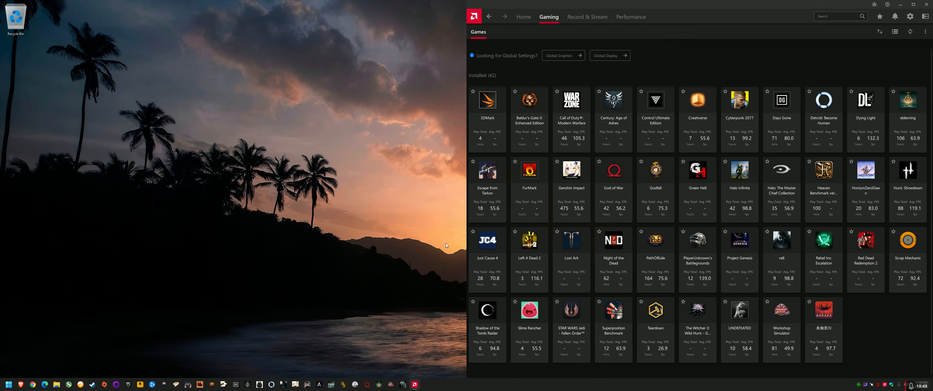
Set the Radeon RX 6700 XT's manual tuning to Custom in AMD Software and enable GPU Tuning with its Advanced Control
left_click(633, 22)
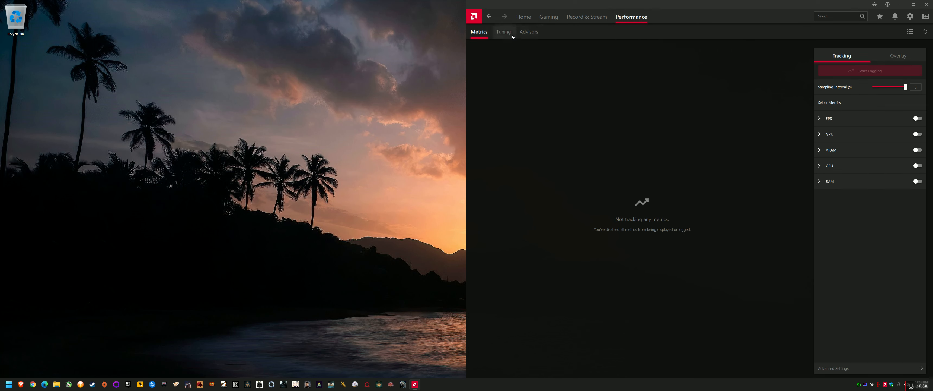
left_click(511, 35)
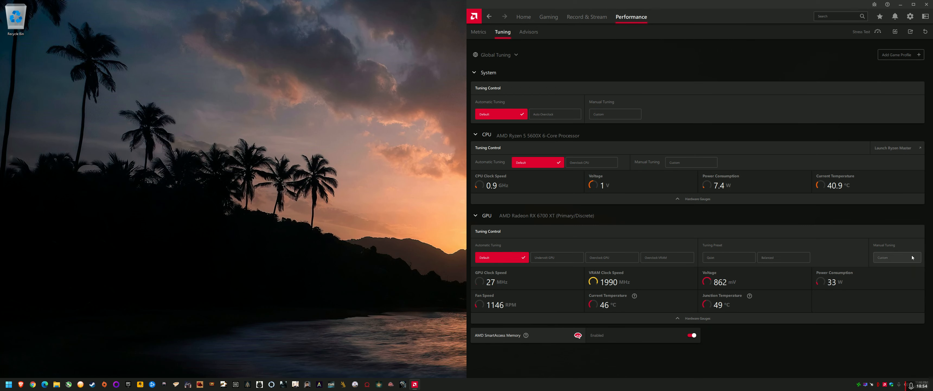
left_click(901, 258)
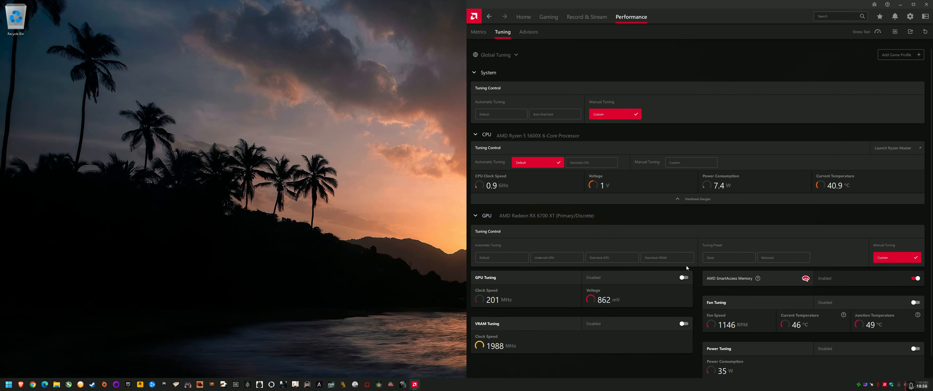
left_click(684, 277)
scroll(659, 280, "down", 3)
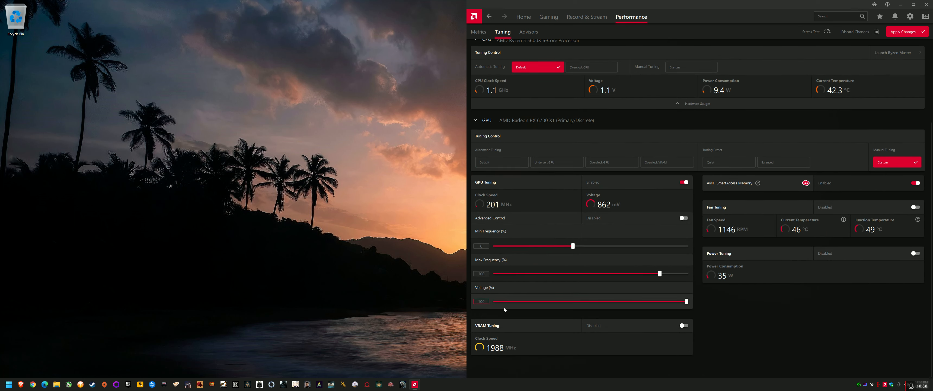
left_click(684, 218)
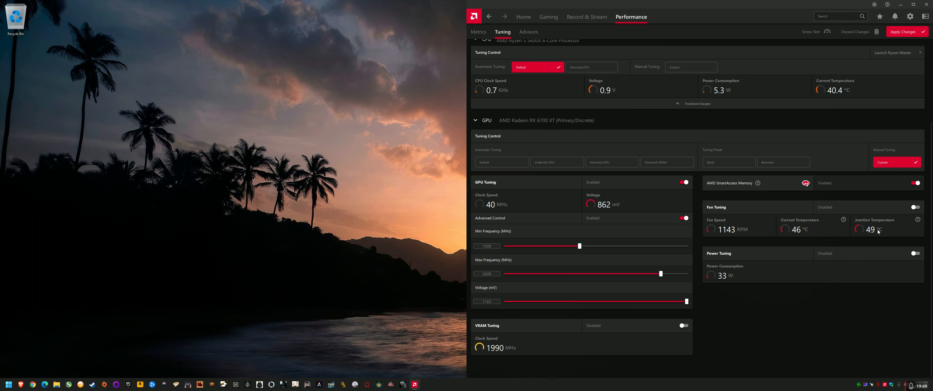
Enable Fan Tuning to show its fan speed controls, and disable it again
left_click(916, 207)
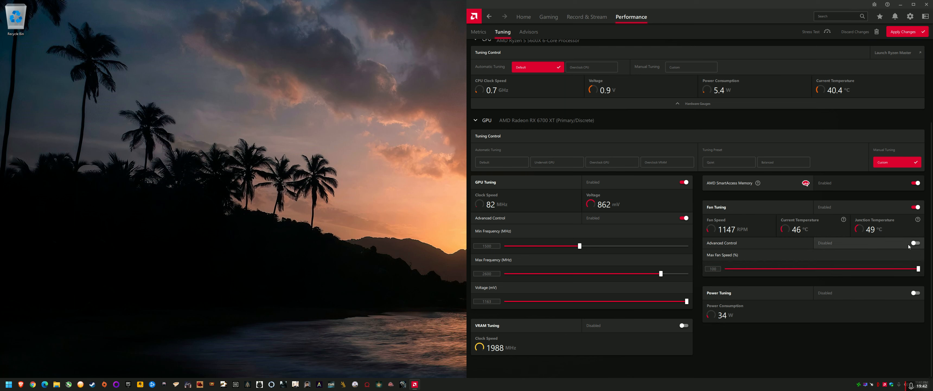
left_click(918, 207)
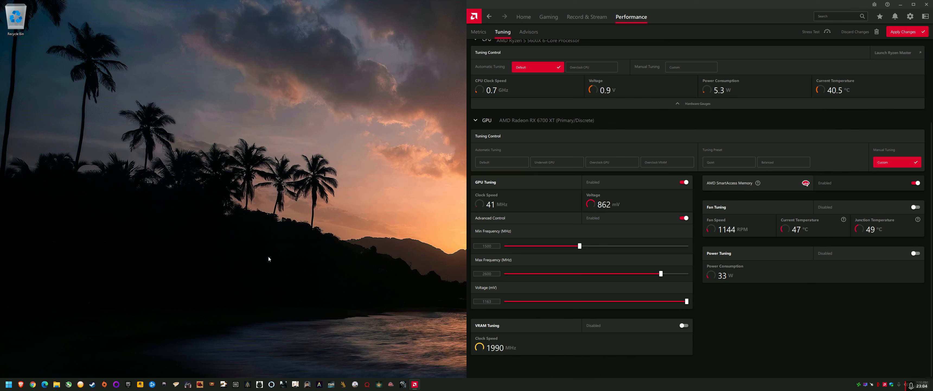
Show the system settings of AMD Software: Adrenalin Edition and check for driver updates
left_click(923, 385)
left_click(922, 388)
left_click(910, 16)
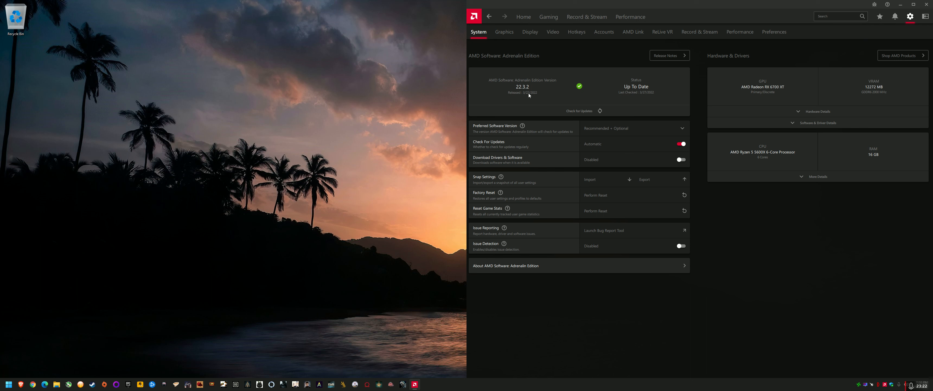
left_click(579, 112)
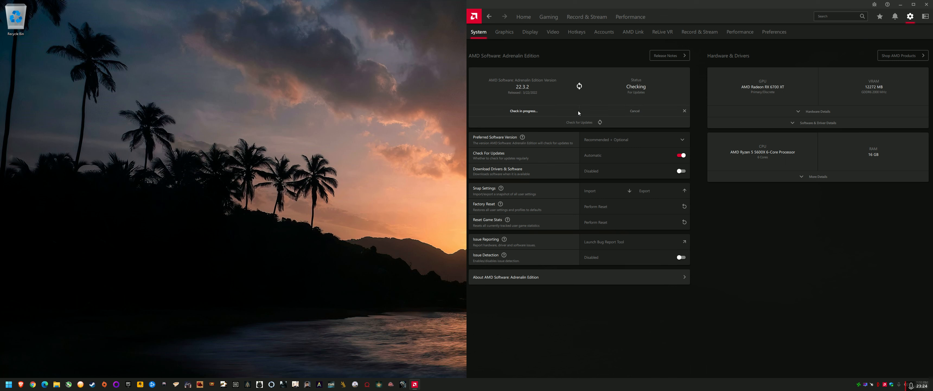